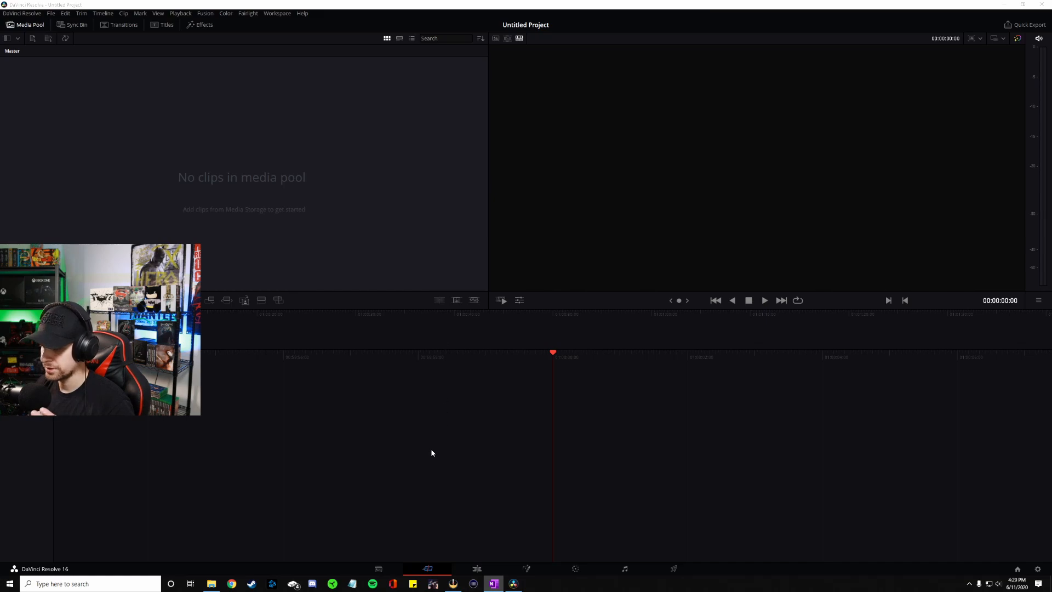
- On the Edit page, set the project's timeline and playback frame rates to 30 fps and save the project settings
left_click(477, 569)
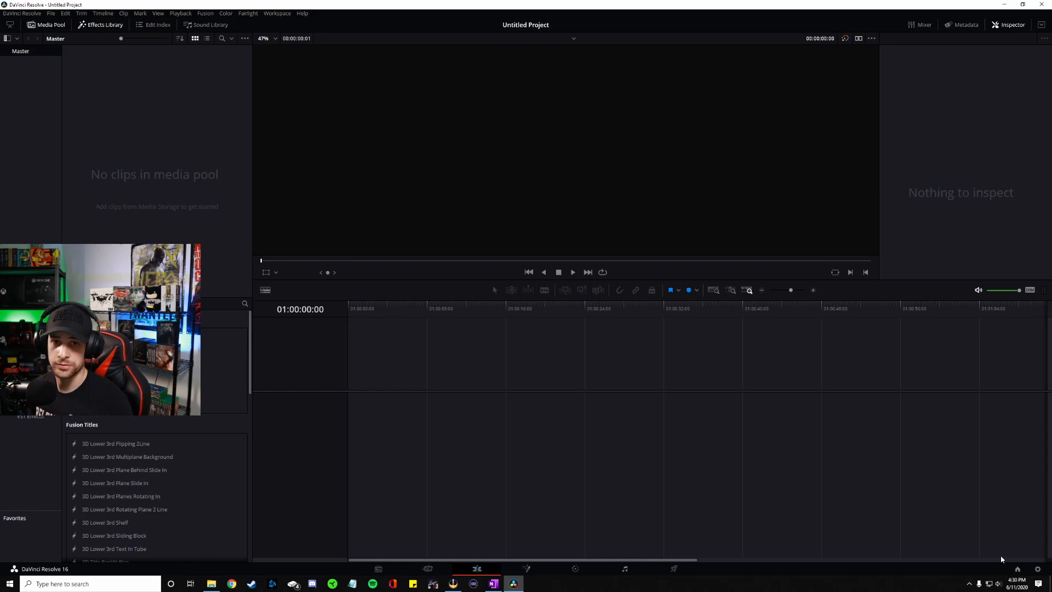
left_click(1038, 569)
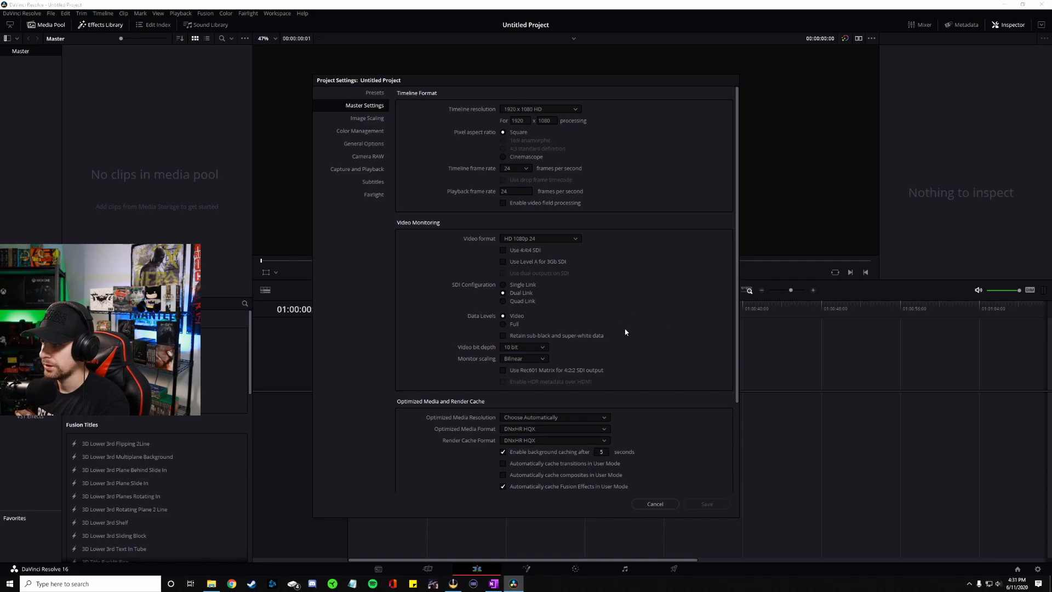
left_click(515, 168)
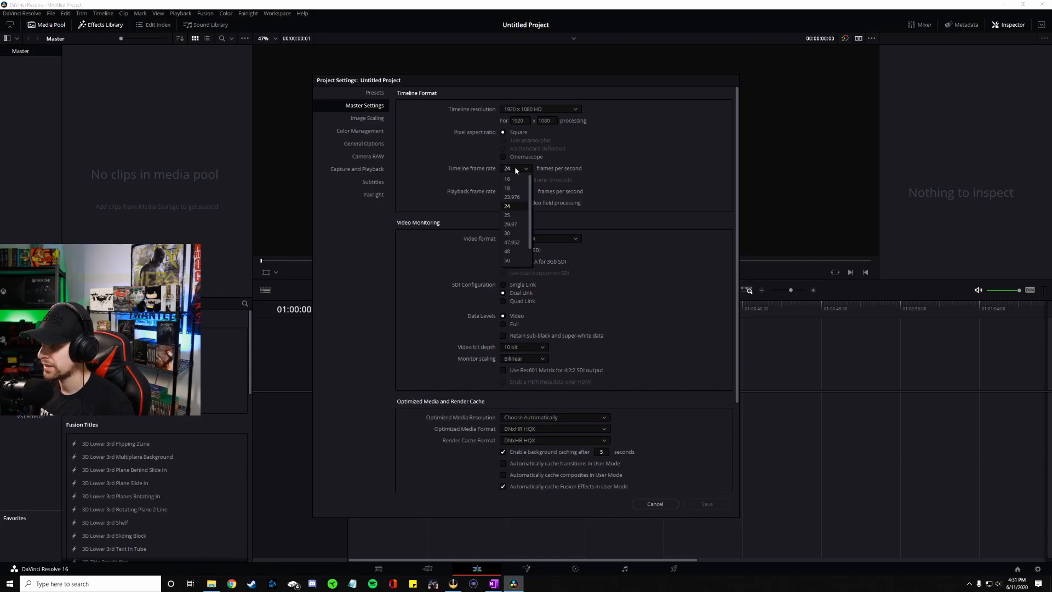
left_click(520, 234)
left_click(515, 191)
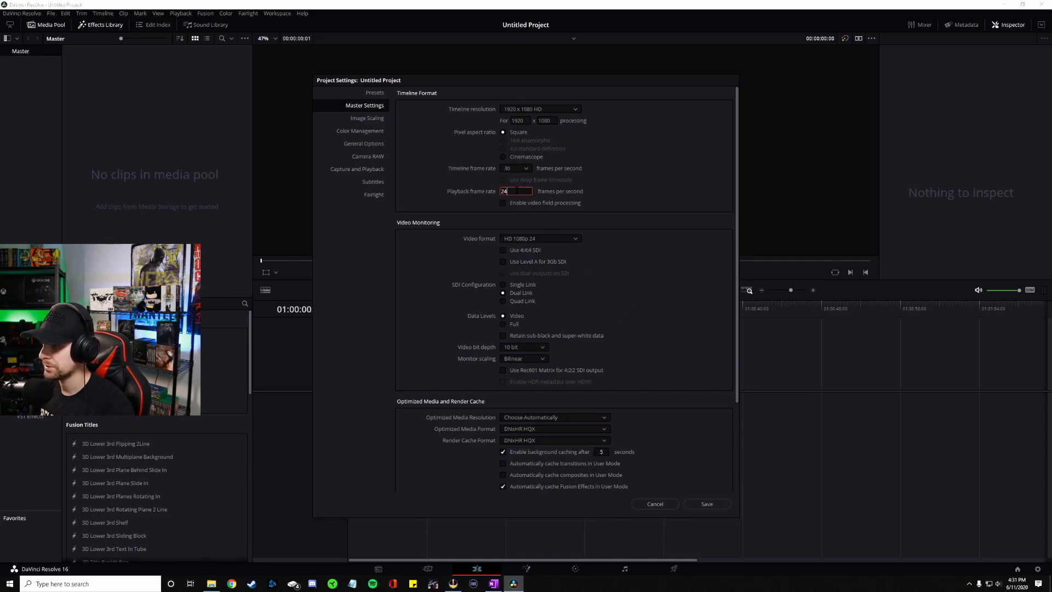
type("30")
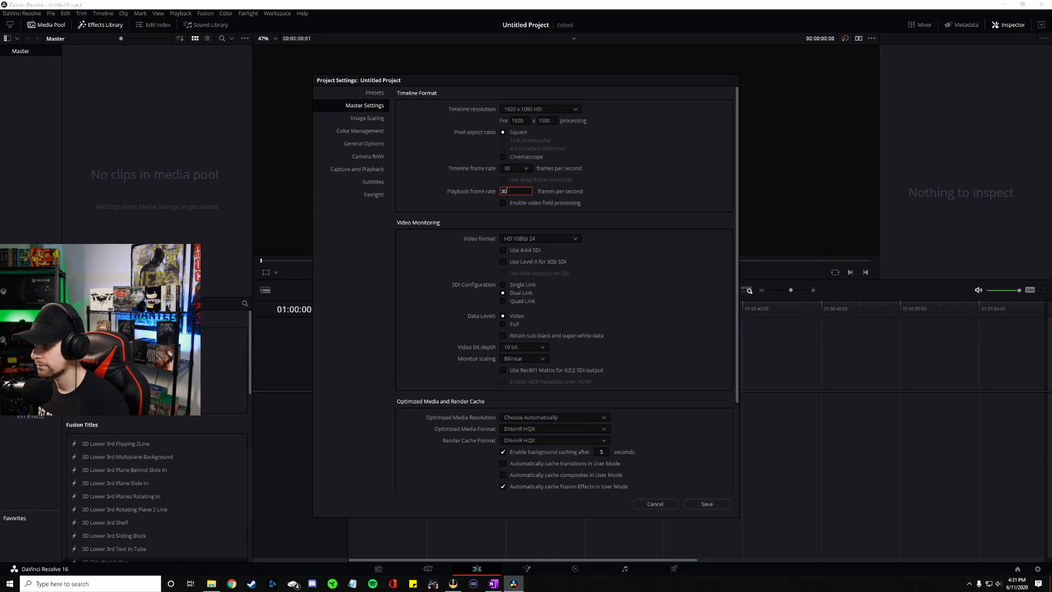
left_click(710, 504)
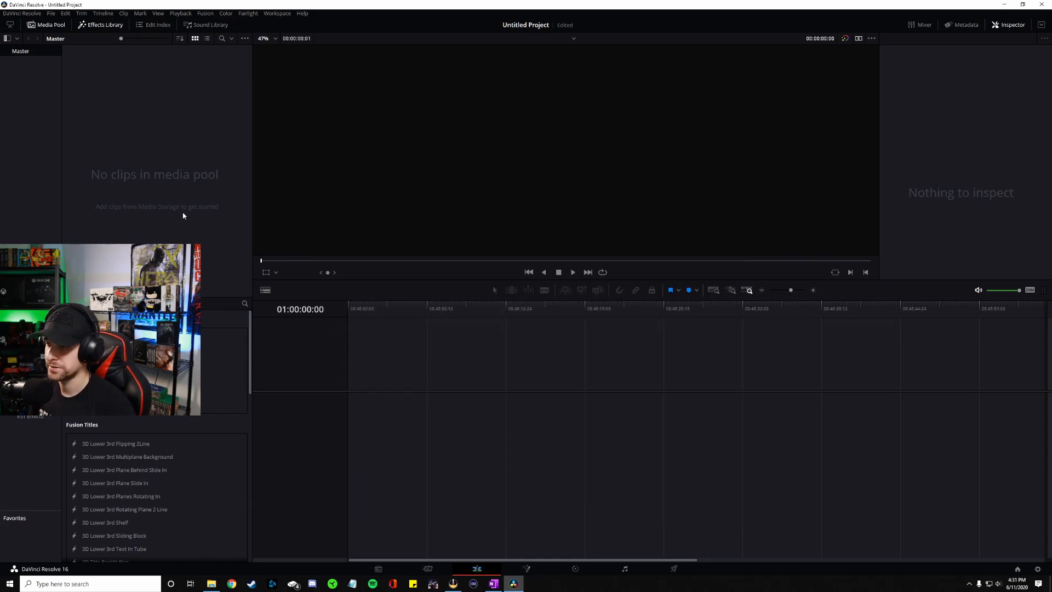
- Import Pika.png and the pikachu sound file into the media pool and place Pika.png at the start of a new timeline
right_click(179, 144)
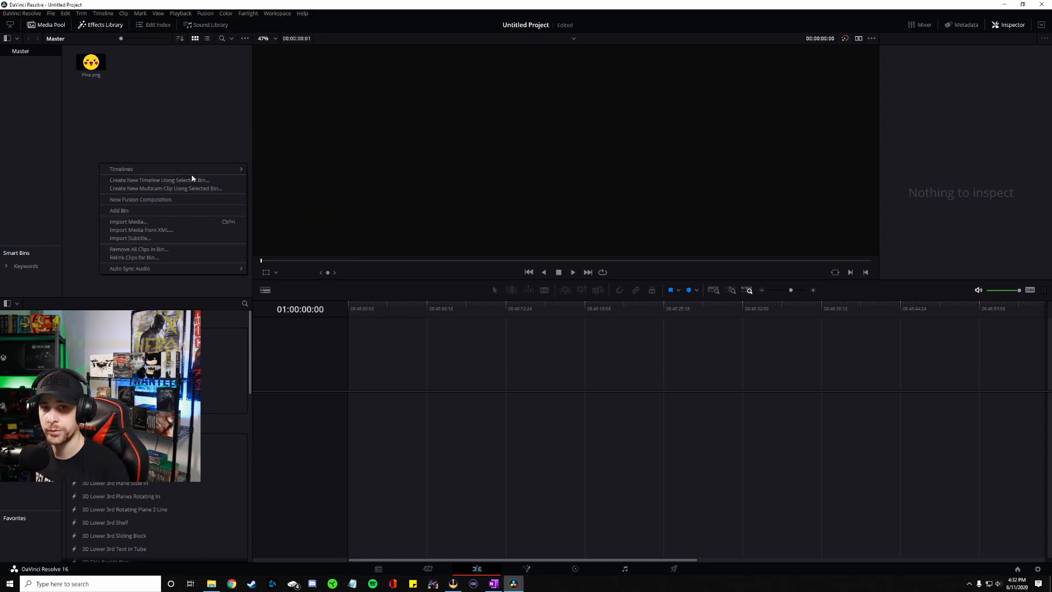
left_click(183, 221)
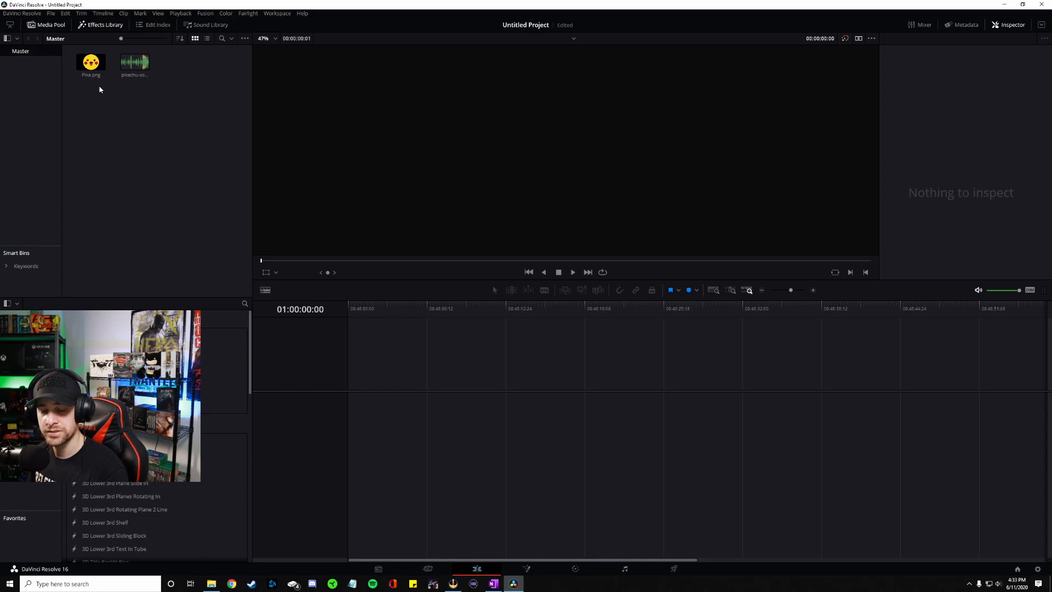
left_click(85, 66)
left_click_drag(85, 66, 361, 405)
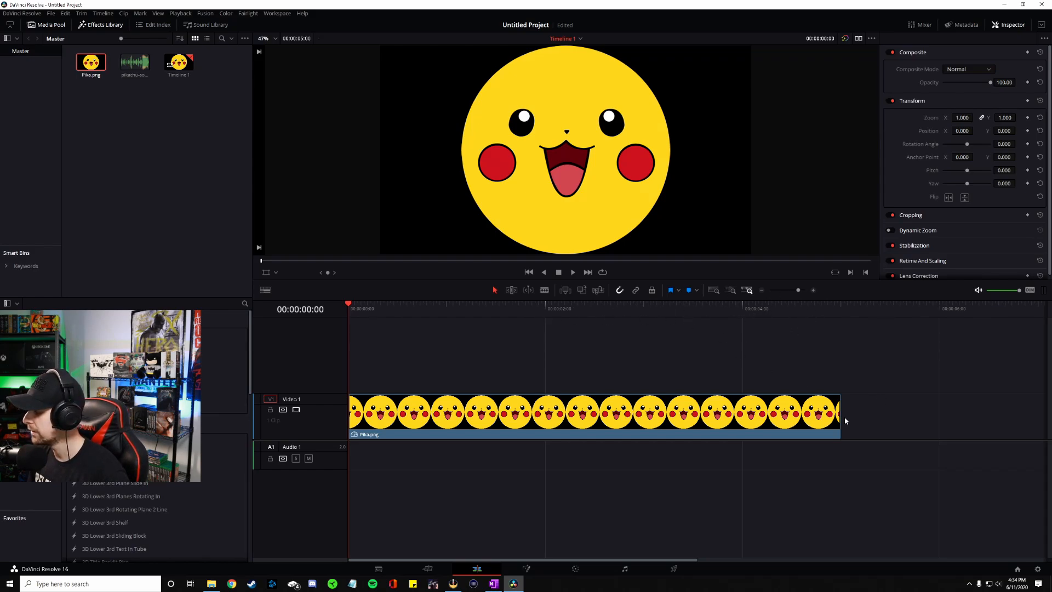
- Shorten the Pika.png clip on the Video 1 track to about 3 seconds
left_click_drag(838, 419, 646, 415)
left_click(613, 401)
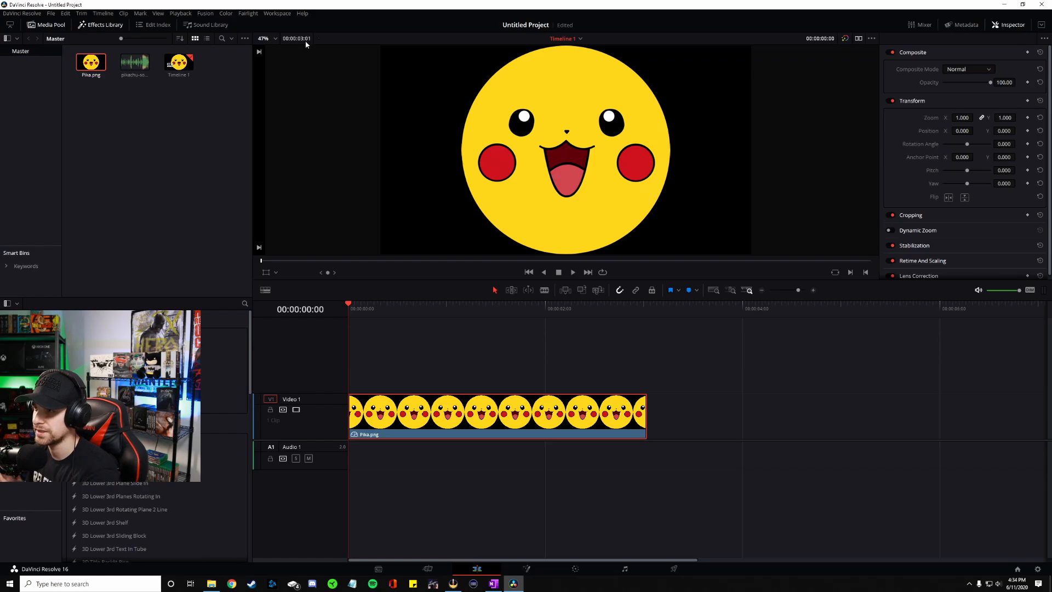
left_click(499, 340)
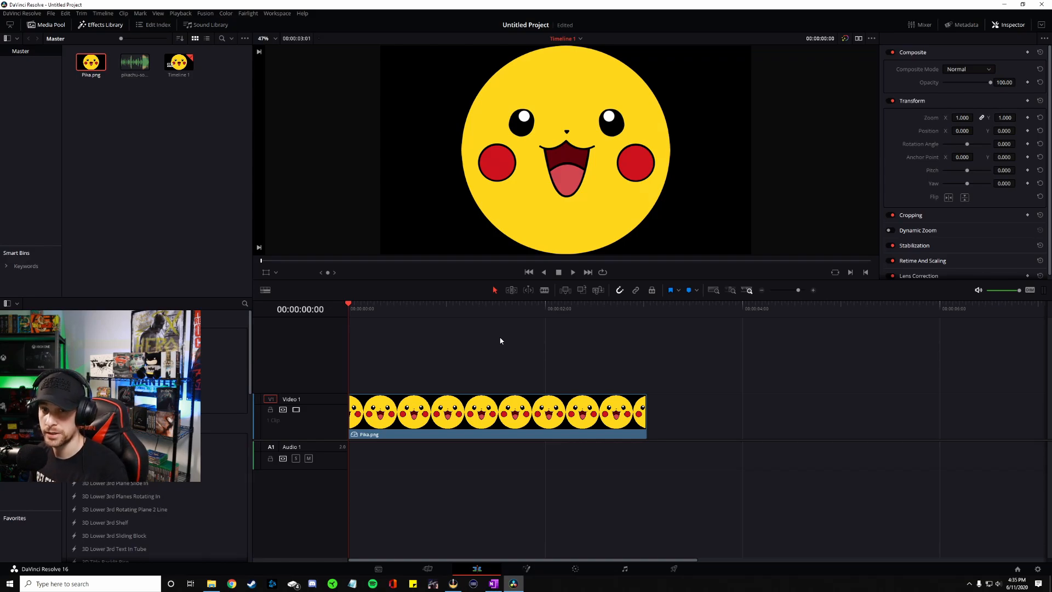
- Convert the Pika.png timeline clip into a new compound clip, keeping the default name
right_click(591, 416)
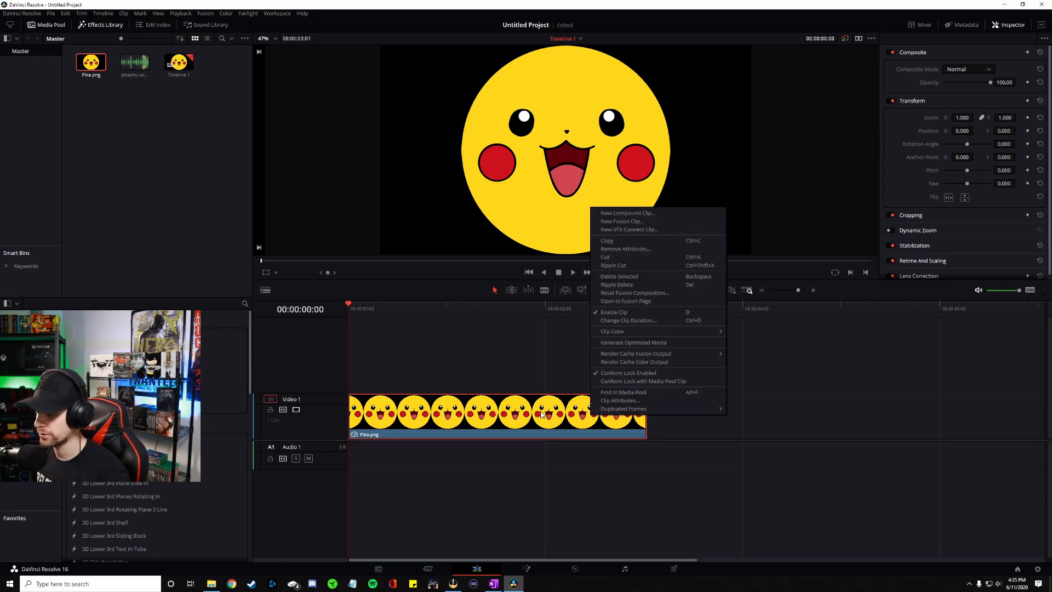
left_click(629, 212)
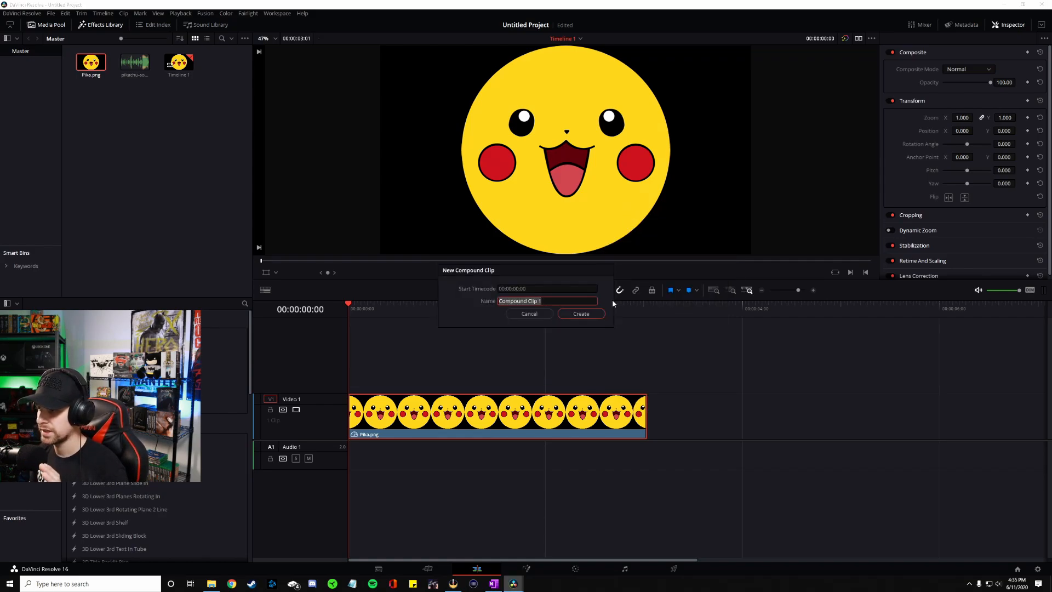
left_click(588, 313)
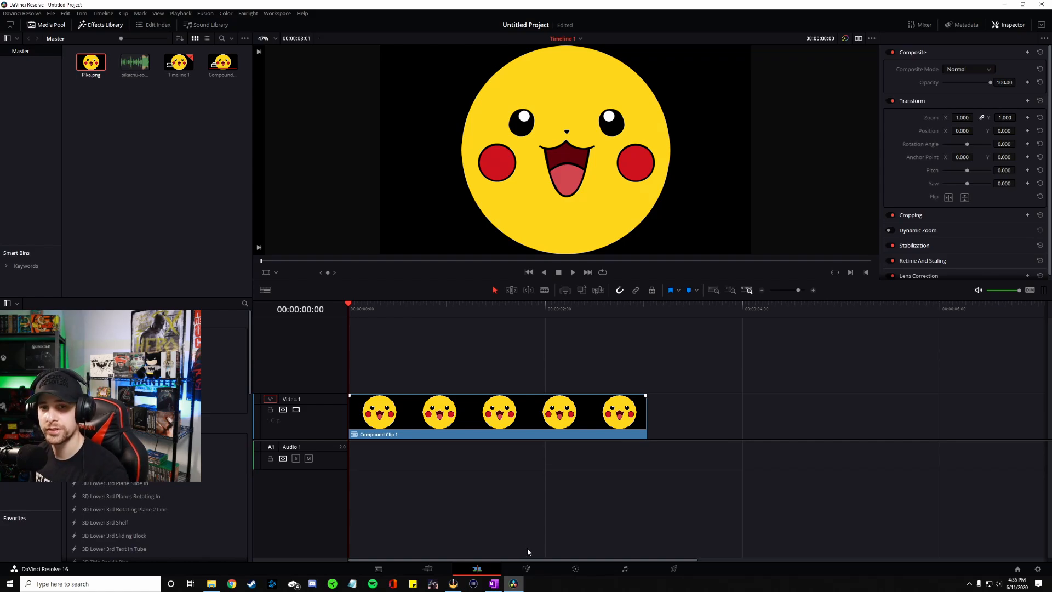
- Open the compound clip on the Fusion page and spread the MediaIn1 and MediaOut1 nodes farther apart
left_click(526, 568)
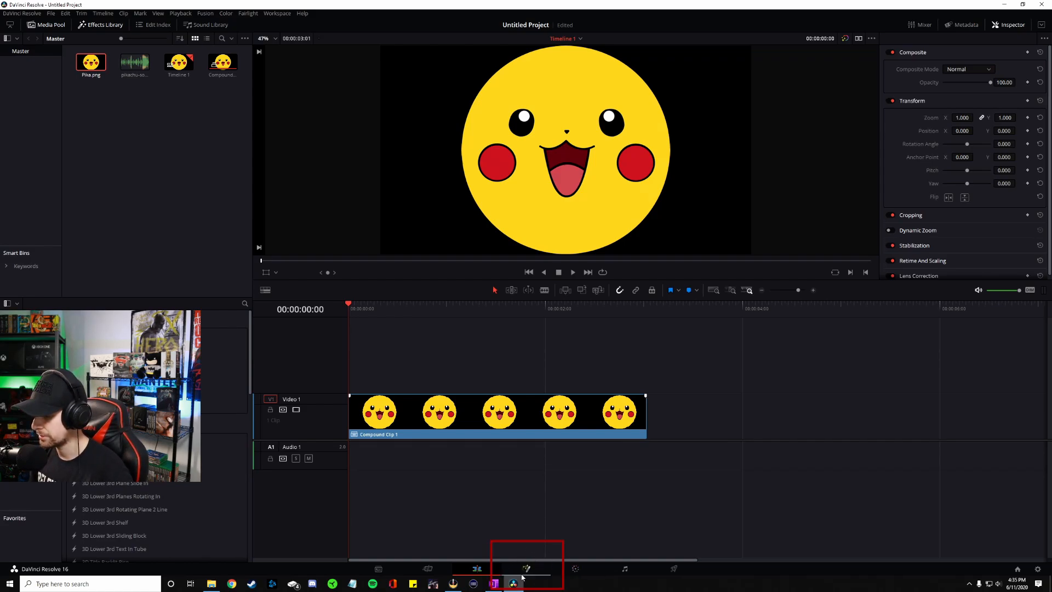
scroll(339, 401, "down", 3)
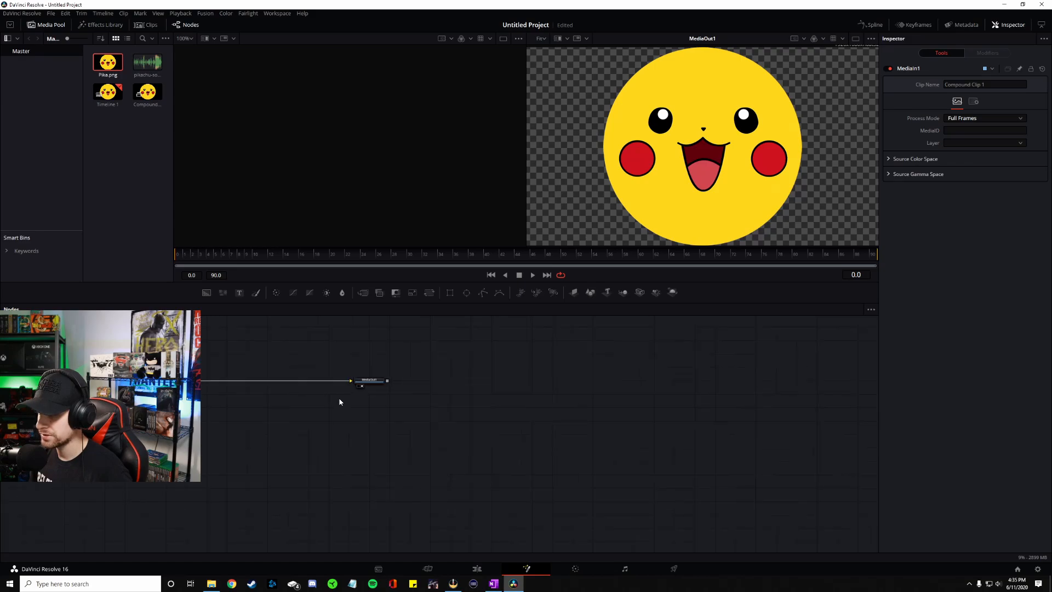
scroll(339, 402, "up", 1)
scroll(339, 402, "up", 1)
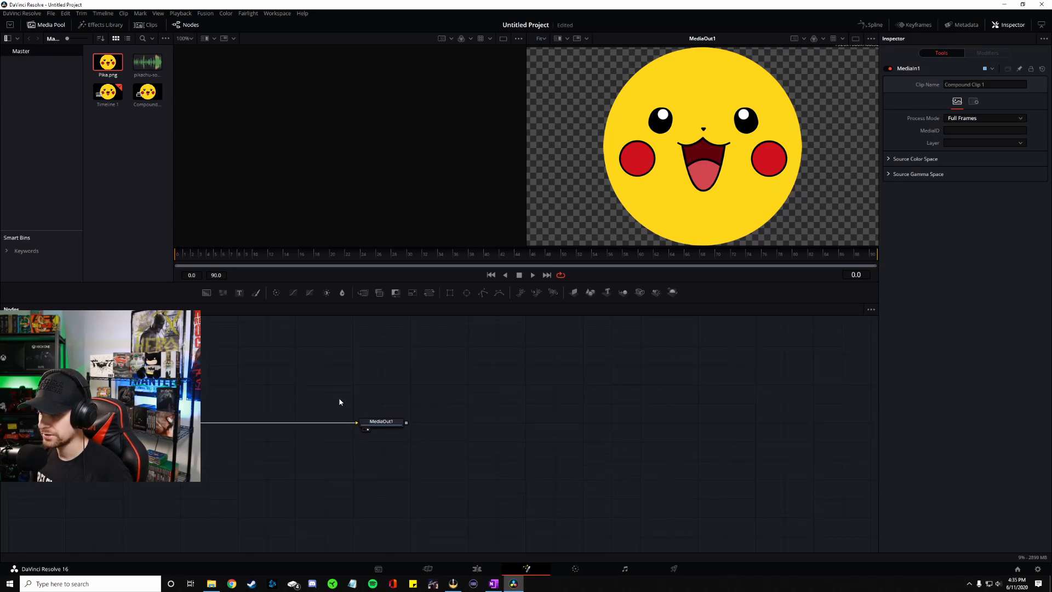
scroll(339, 402, "down", 1)
left_click_drag(387, 403, 578, 402)
left_click_drag(181, 402, 218, 403)
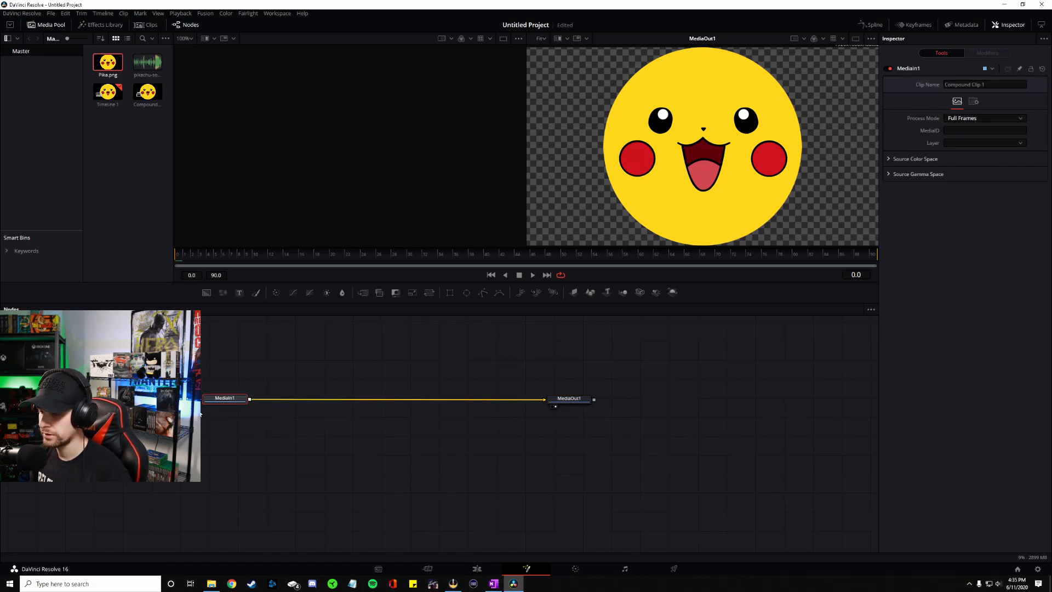
left_click(632, 404)
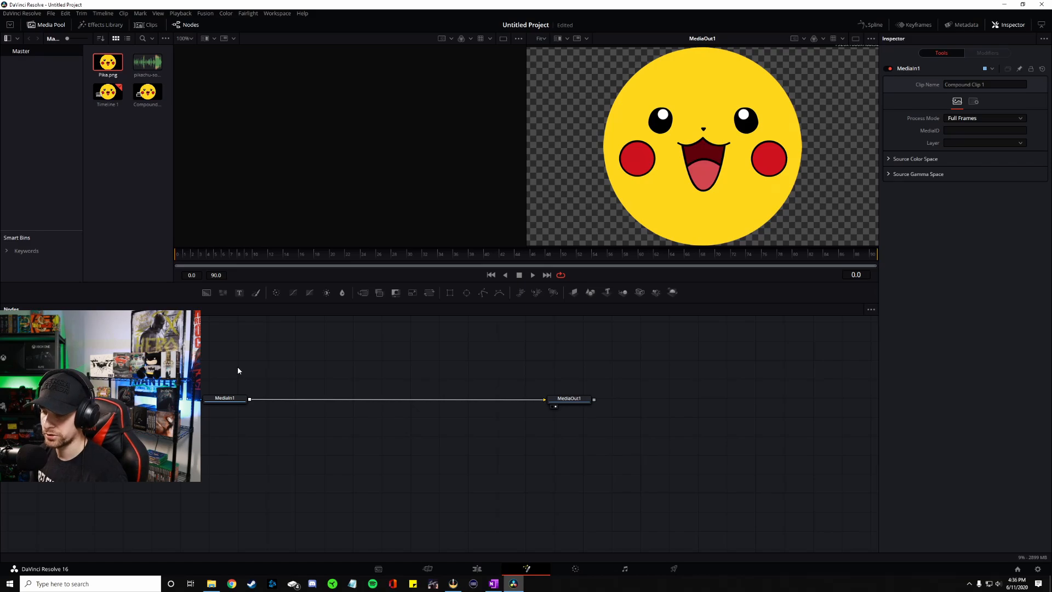
- Enable the to Connected option for arranging tools in the node graph and reposition the MediaIn1 node
right_click(308, 365)
mouse_move(359, 388)
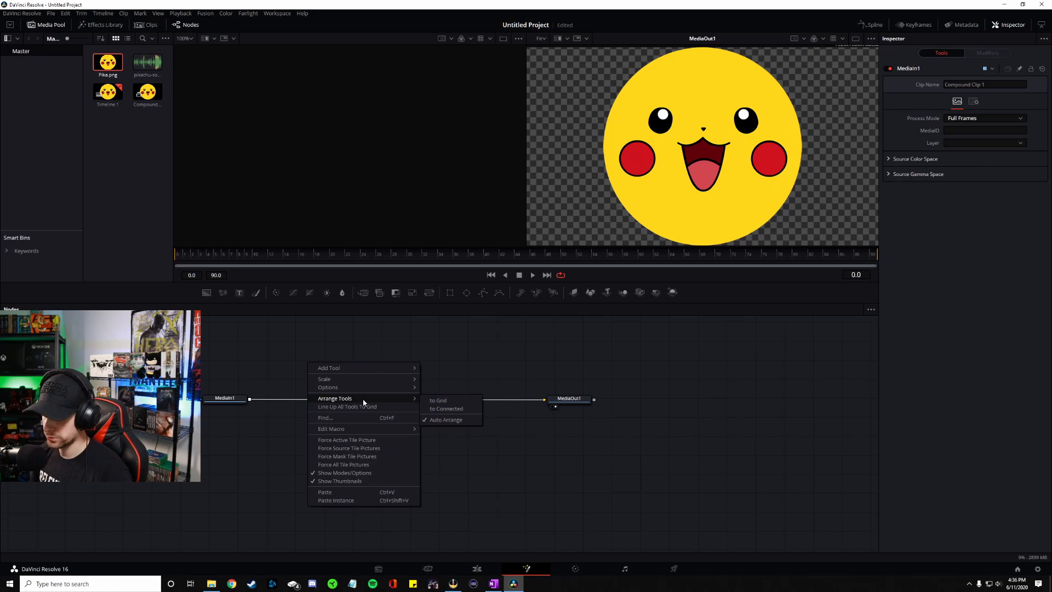
left_click(443, 406)
left_click_drag(235, 397, 268, 405)
left_click(254, 403)
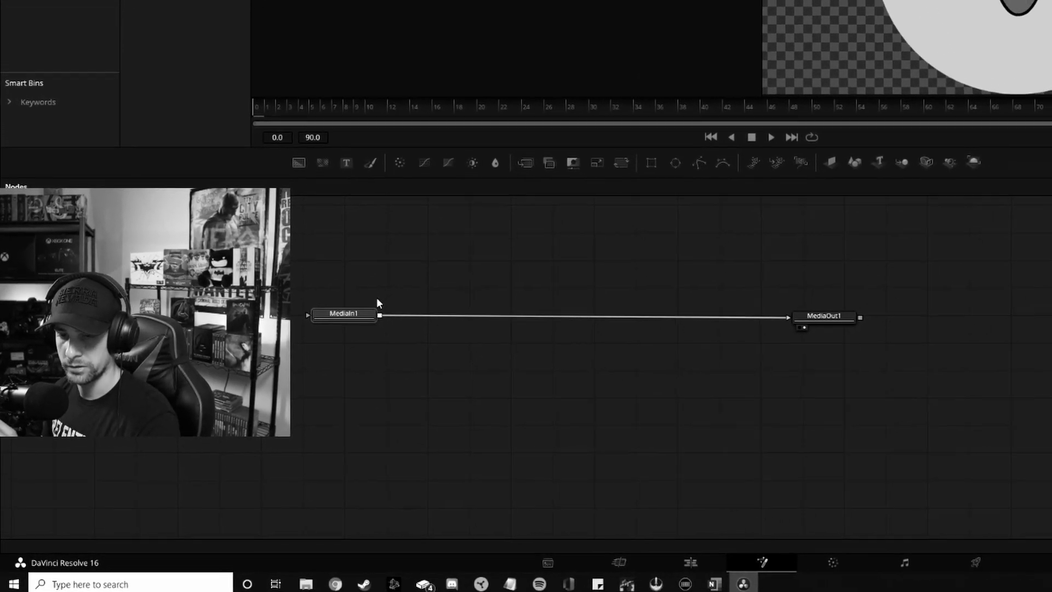
- Switch the node graph to orthogonal pipes and move MediaOut1 closer to MediaIn1, in line with it
right_click(359, 303)
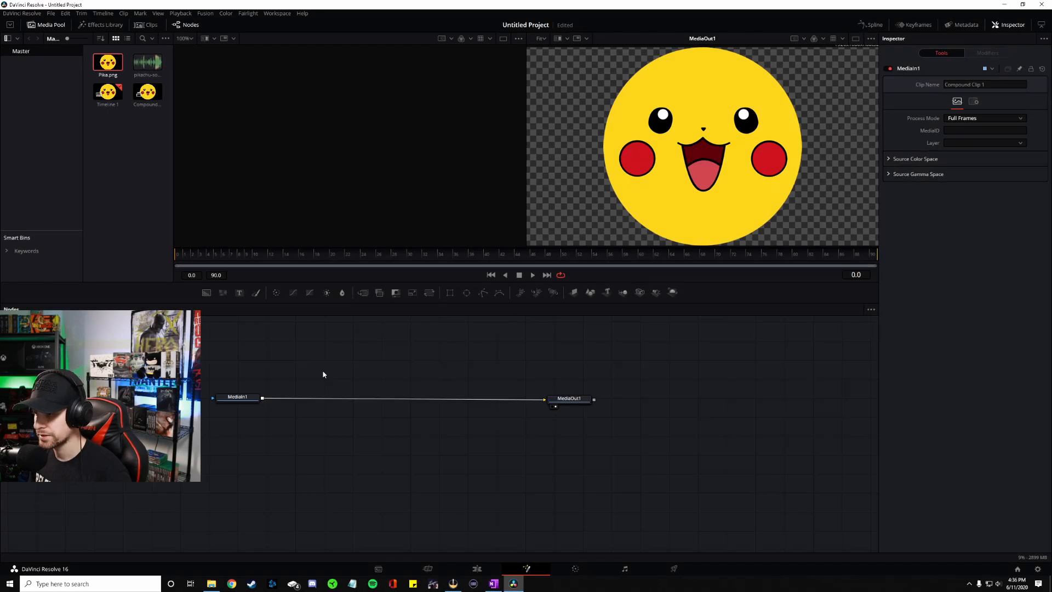
right_click(323, 375)
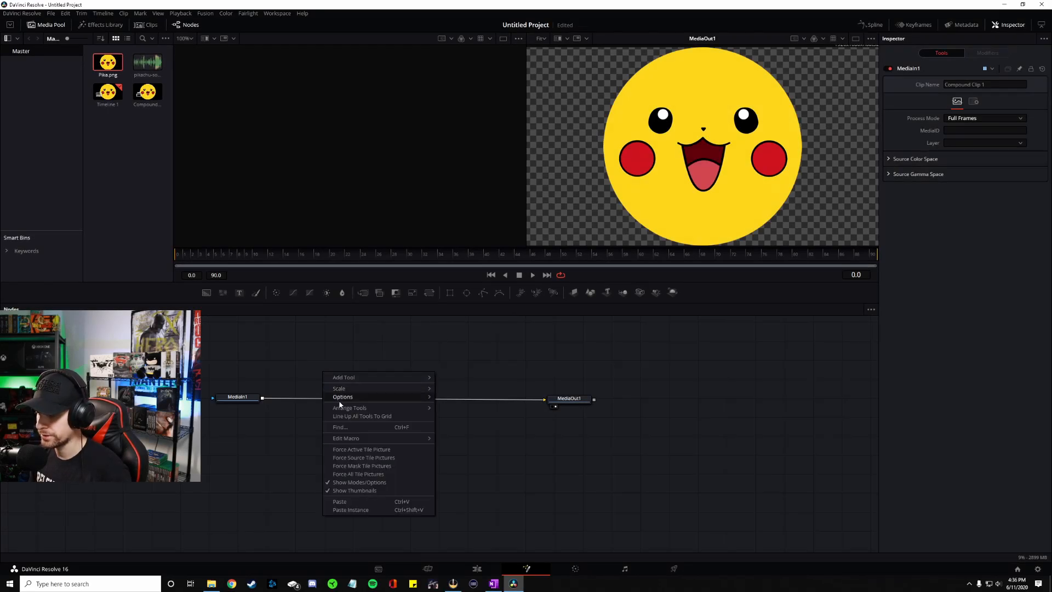
mouse_move(343, 398)
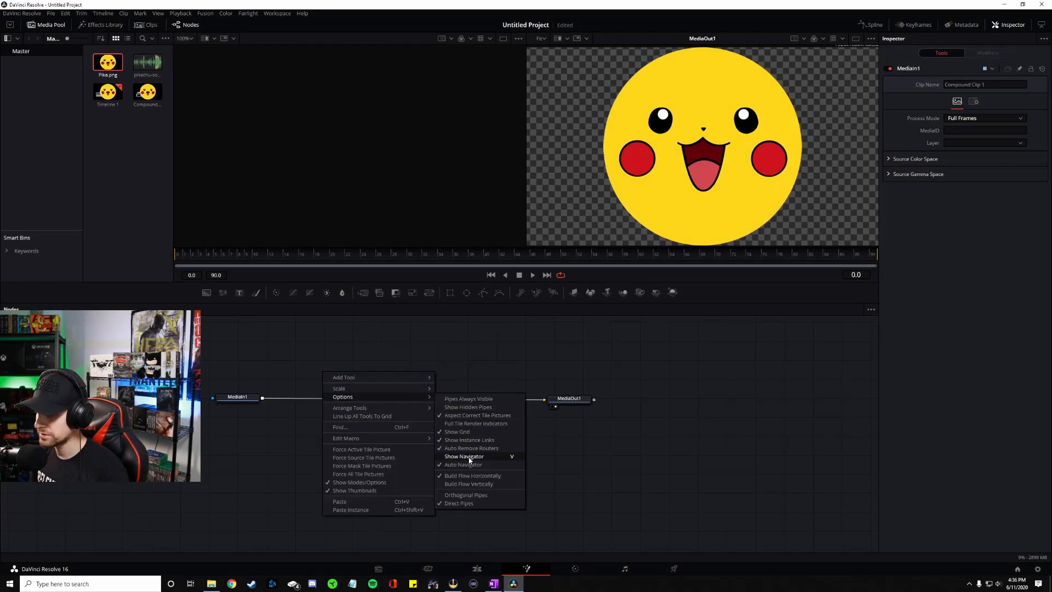
left_click(480, 496)
left_click_drag(584, 399, 517, 410)
left_click(385, 351)
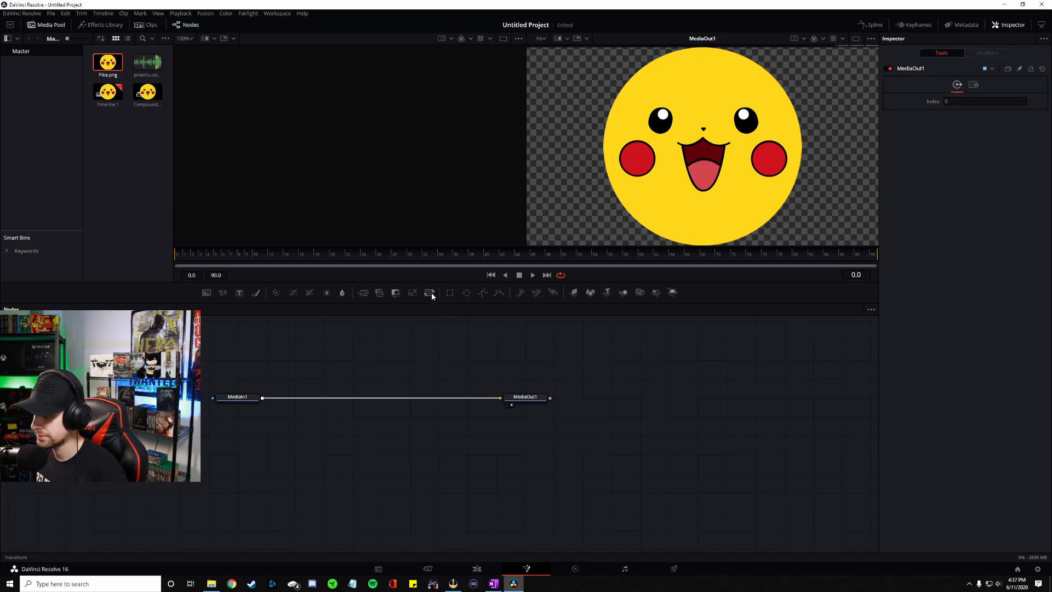
- Add a Transform node and insert it into the connection between MediaIn1 and MediaOut1
left_click_drag(430, 294, 424, 347)
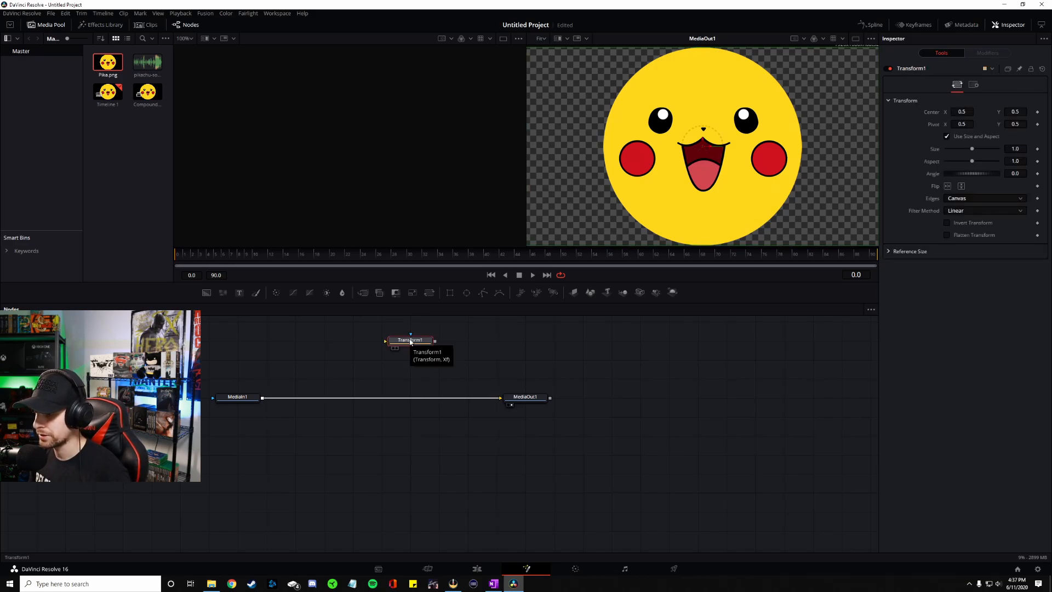
left_click_drag(410, 341, 370, 398)
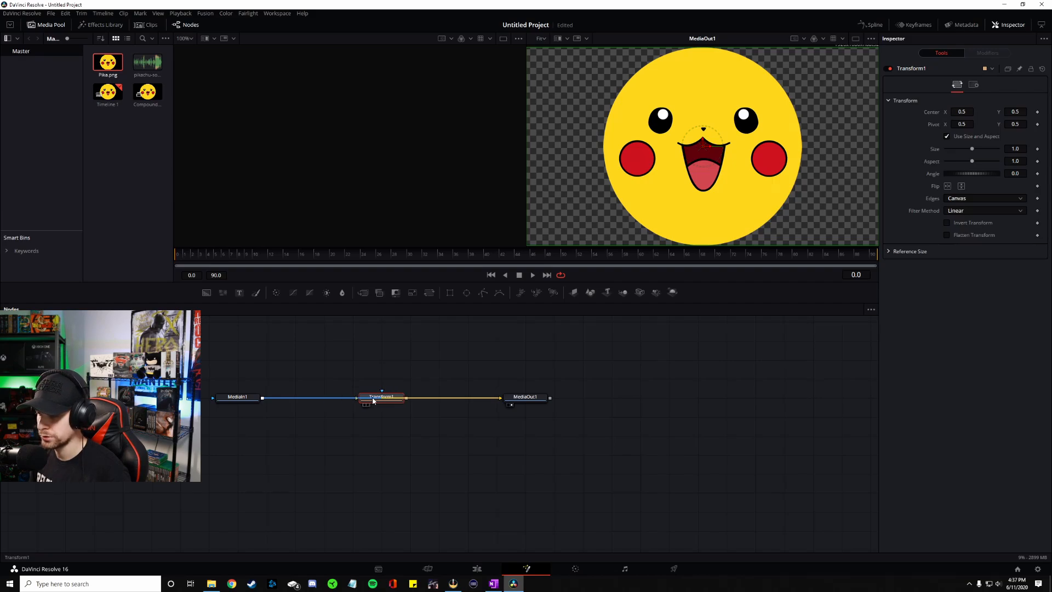
left_click_drag(372, 401, 372, 401)
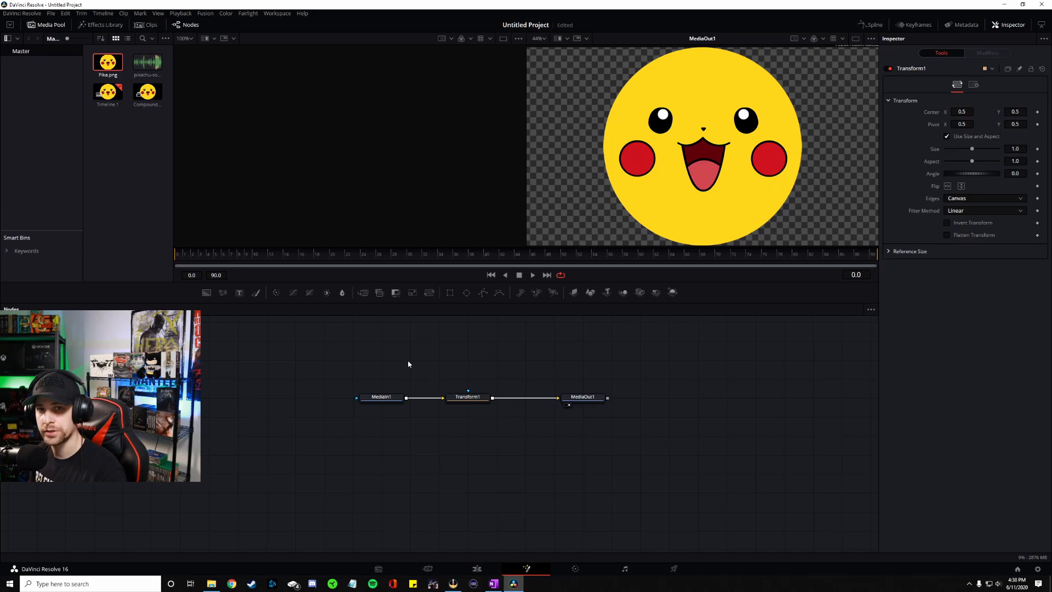
- At frame 45, move the Transform node's pivot to just below the face's nose, about X 0.502, Y 0.560
left_click(483, 397)
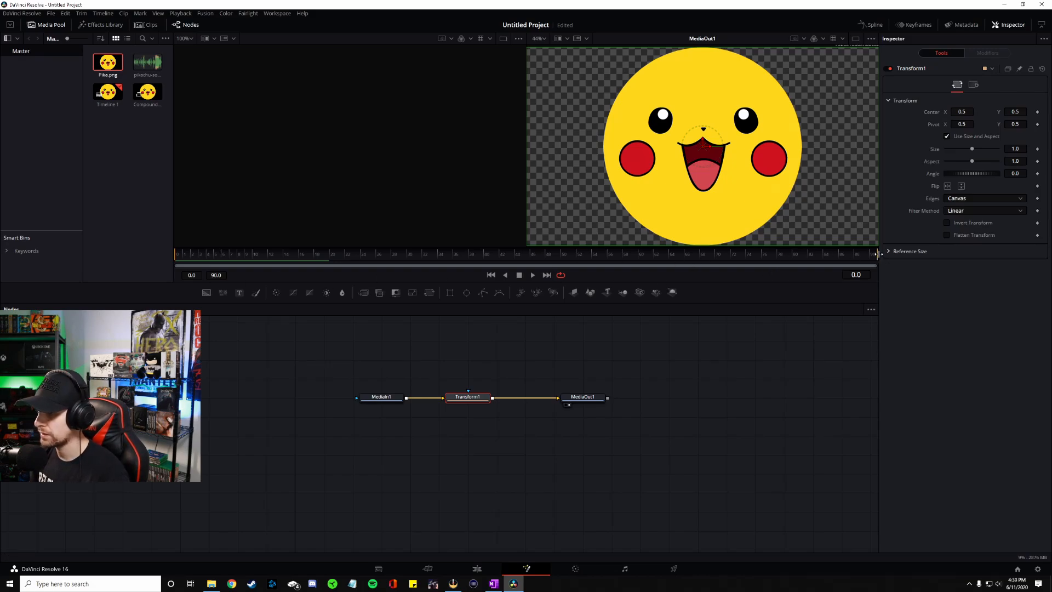
left_click(524, 253)
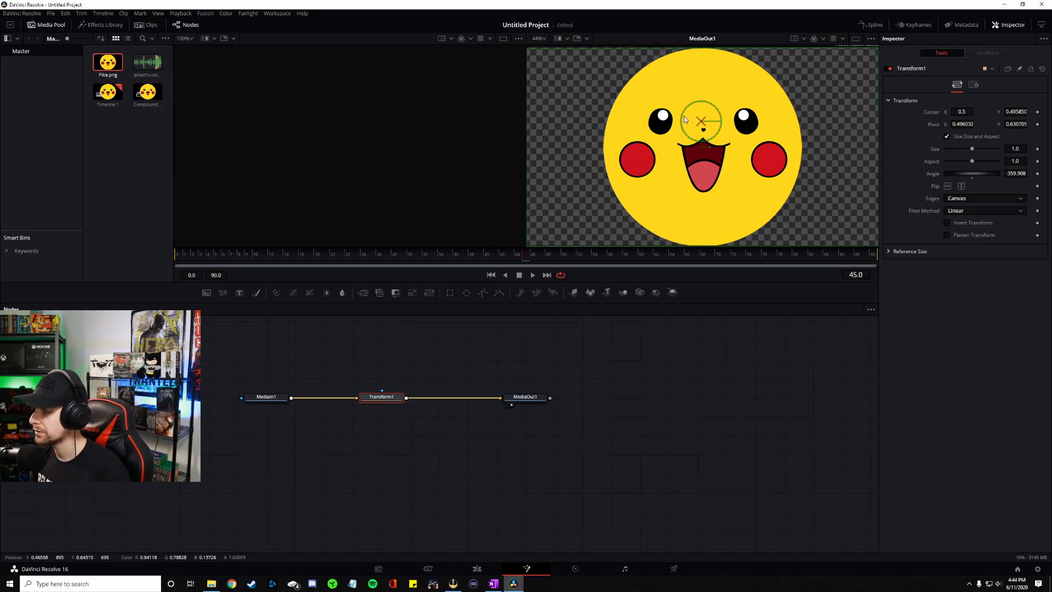
mouse_move(704, 125)
left_mouse_down()
mouse_move(680, 122)
mouse_move(702, 107)
mouse_move(701, 156)
mouse_move(707, 140)
left_mouse_up()
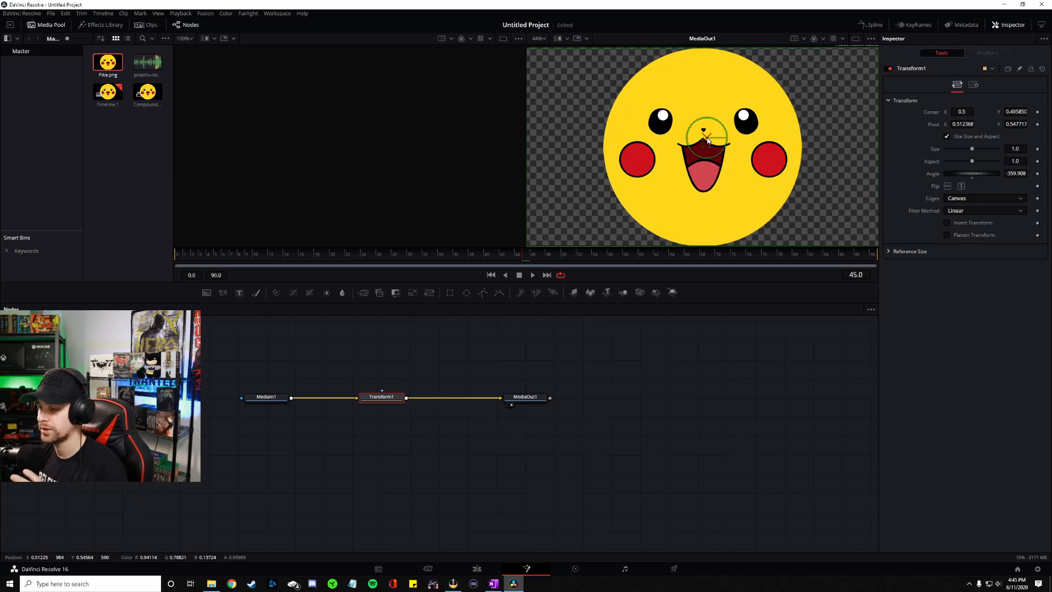
left_click_drag(707, 141, 705, 131)
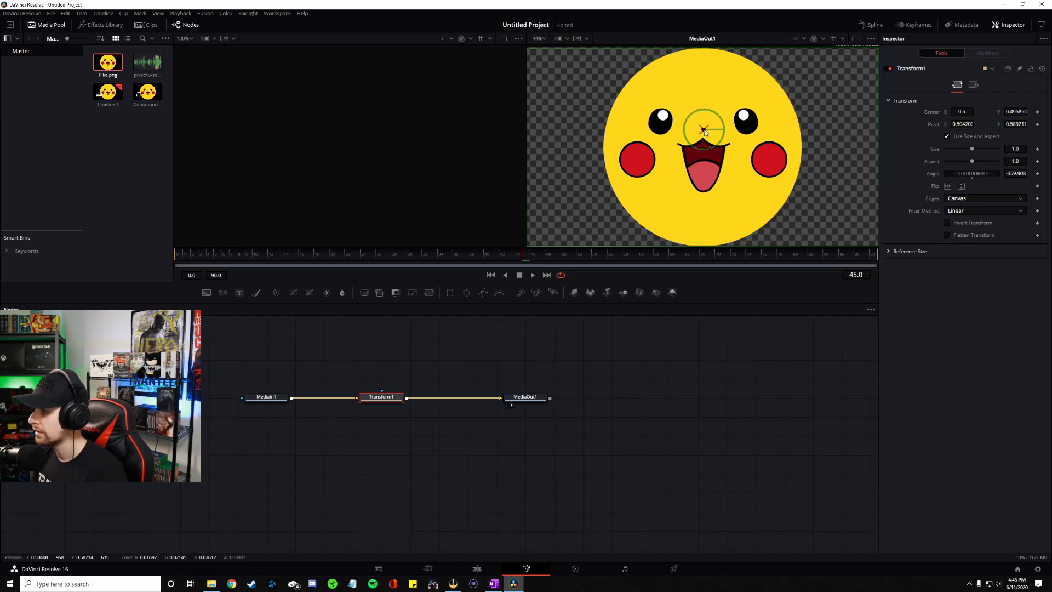
left_click_drag(705, 131, 704, 138)
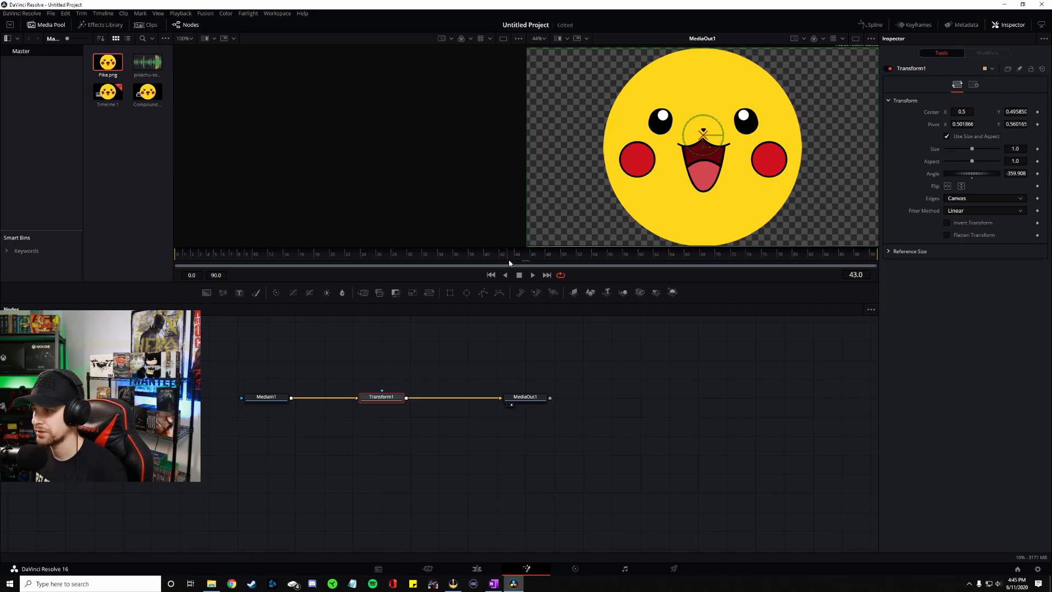
- Return to frame 0 and add a keyframe for the Transform node's Center
left_click_drag(508, 262, 178, 270)
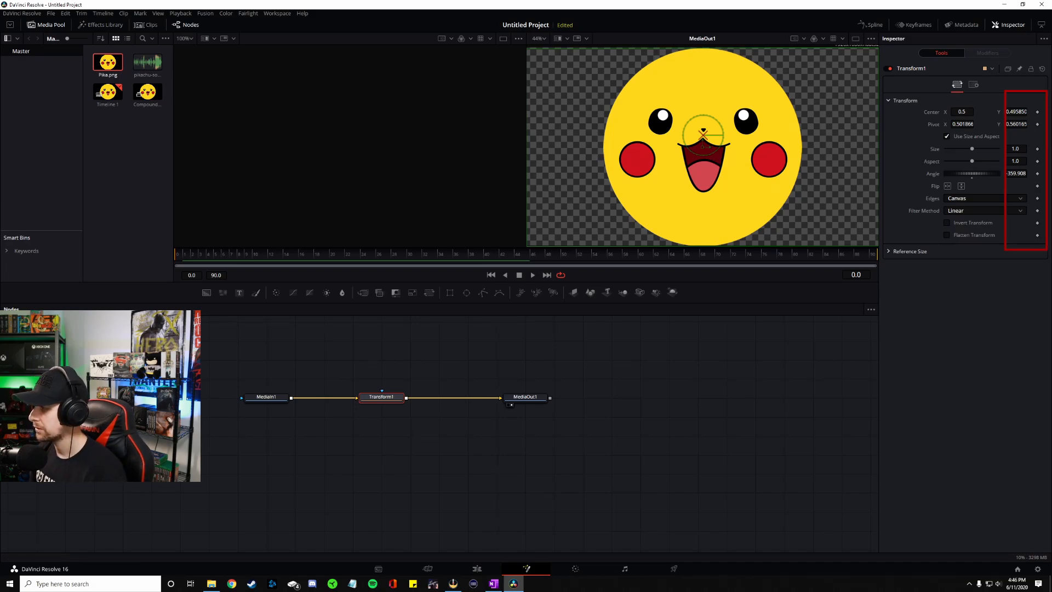
left_click(1037, 111)
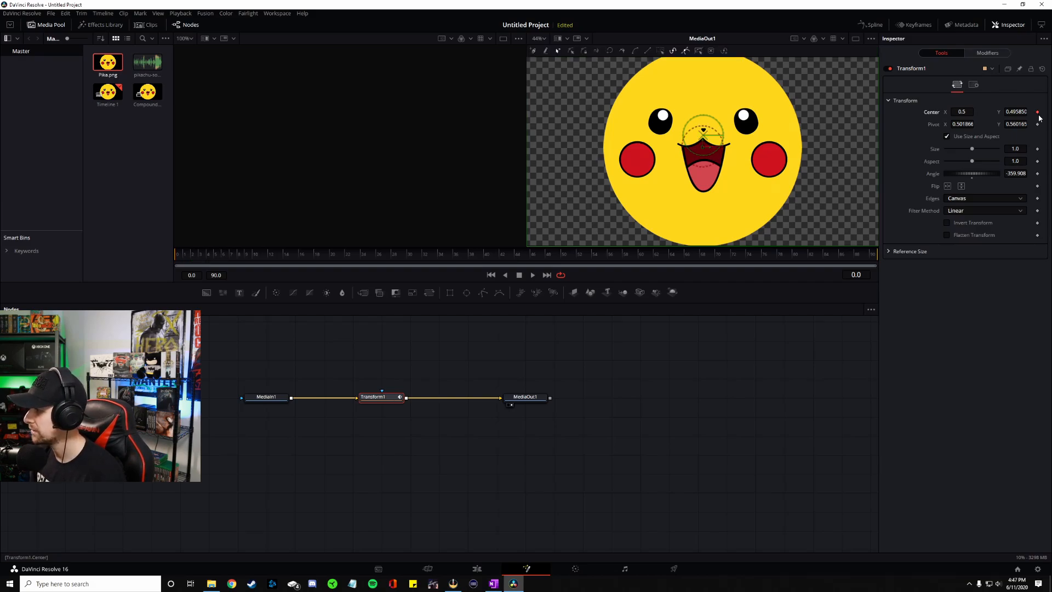
- Keyframe the Transform node's Size at 0.0 on frame 0 and about 2.14 on frame 45
left_click(1038, 149)
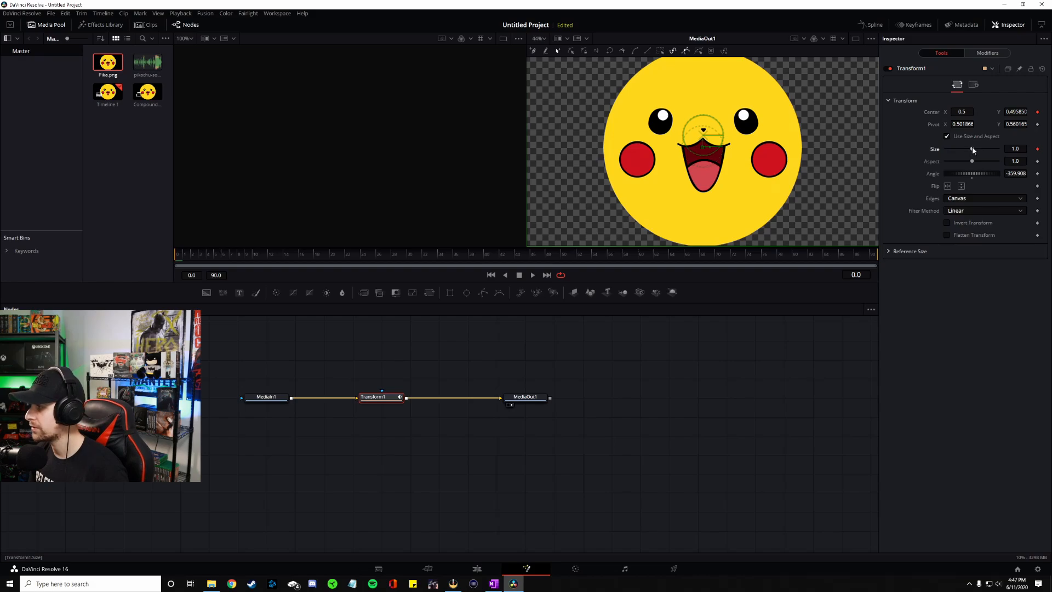
left_click_drag(974, 149, 942, 150)
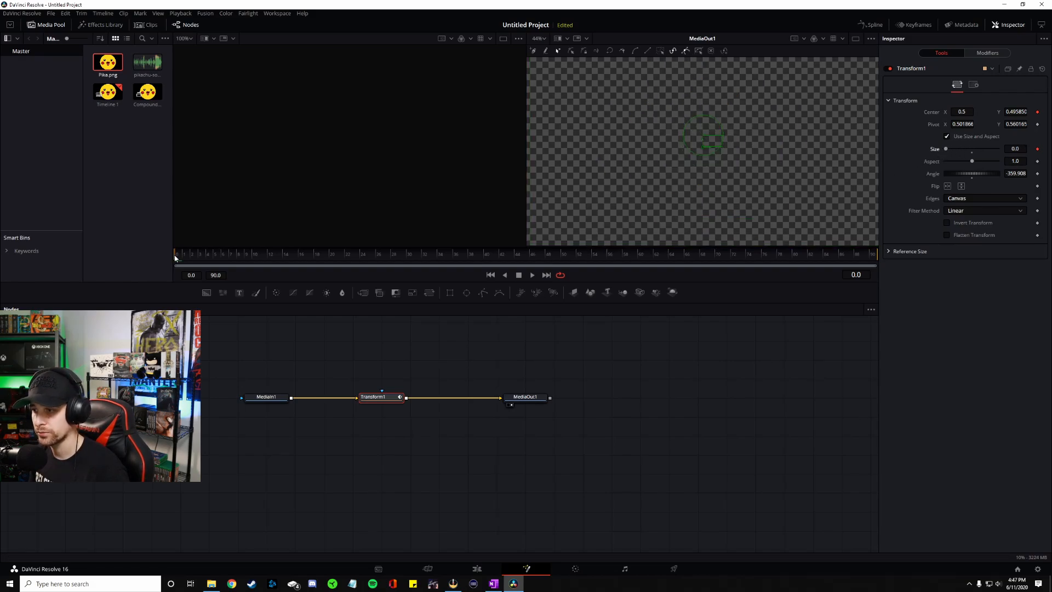
left_click_drag(175, 258, 528, 263)
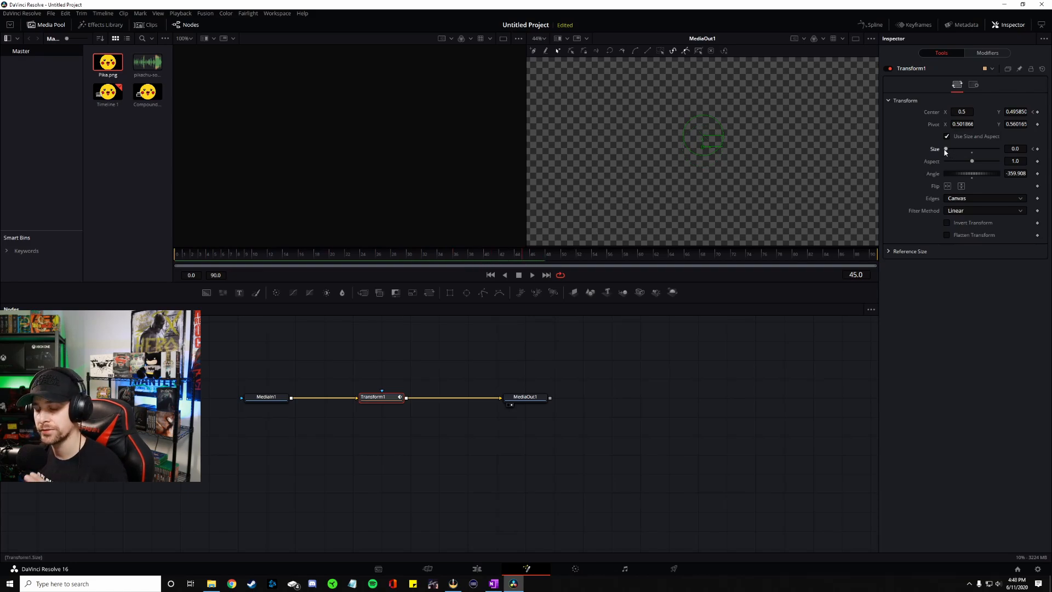
left_click_drag(945, 152, 981, 156)
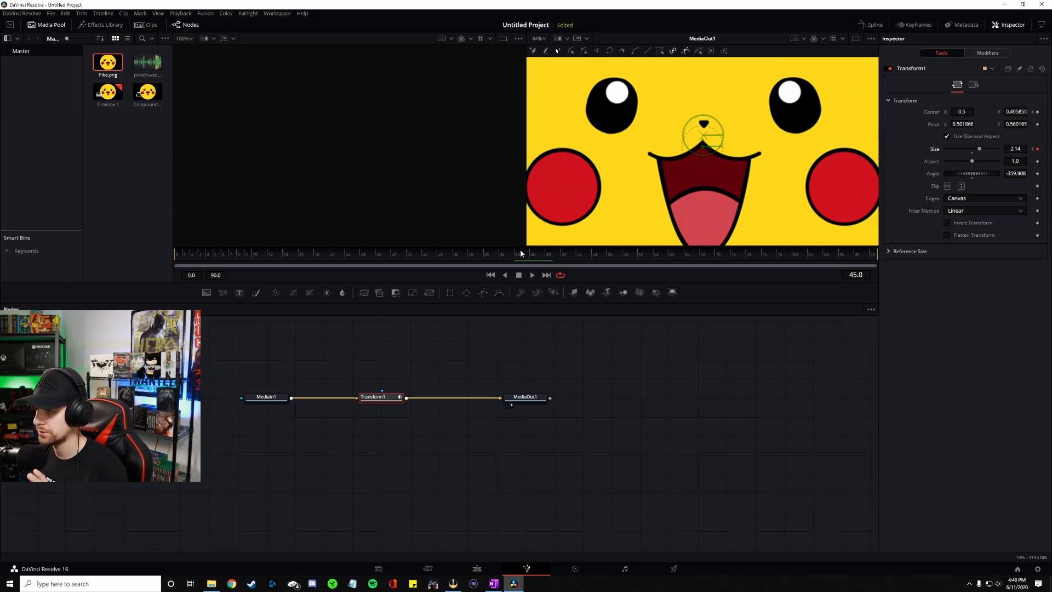
- At frame 90, set the Transform node's Size to 0.0 and its Center Y to 0.5
left_click_drag(524, 250, 875, 262)
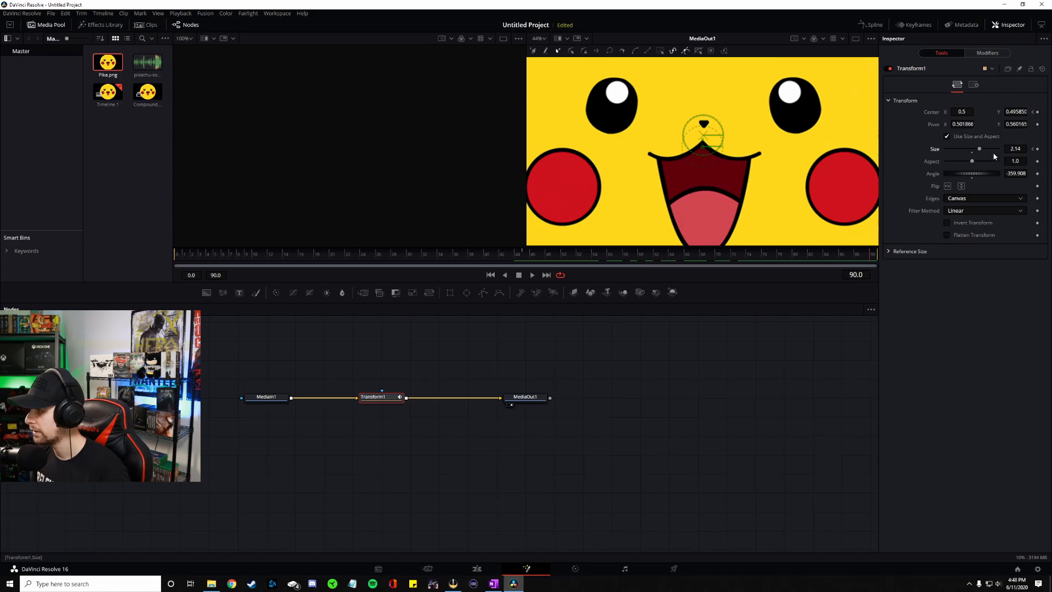
left_click_drag(979, 149, 859, 199)
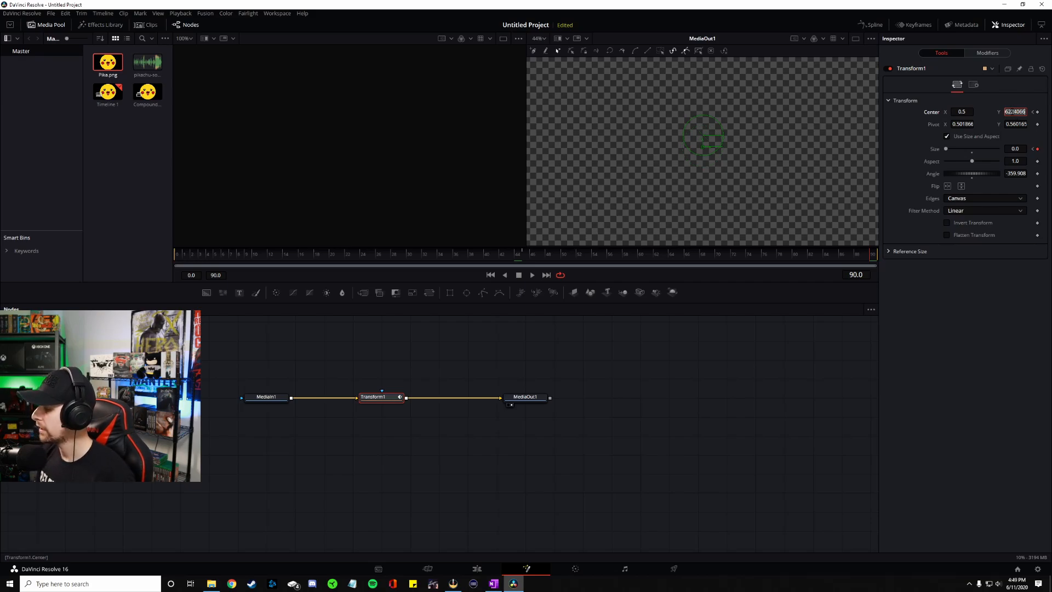
key("BackSpace")
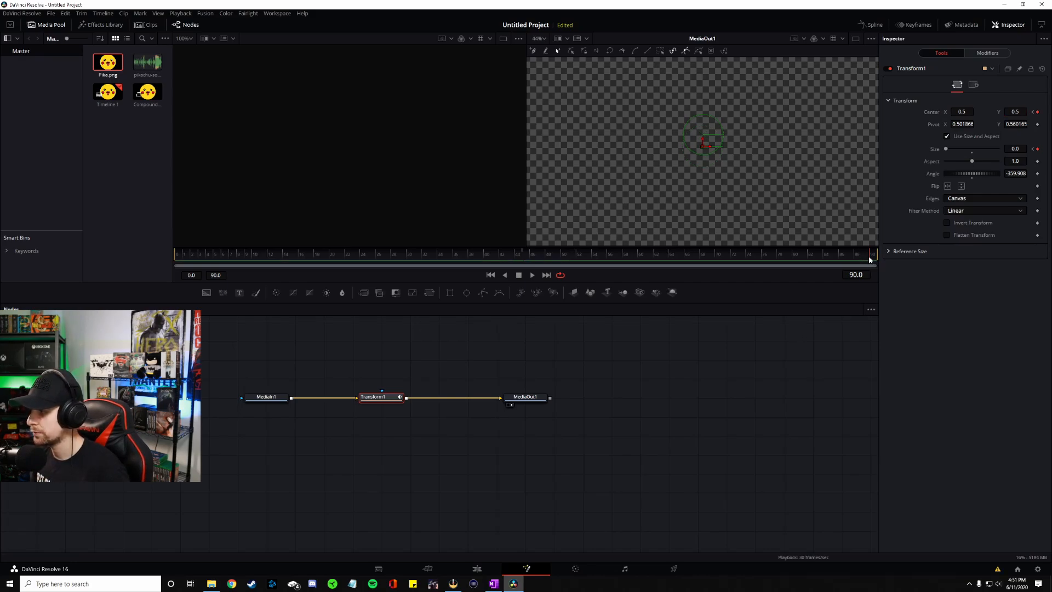
- Play the size animation from frame 0 and review the result on the Edit page and around frame 45 in Fusion
left_click_drag(869, 259, 176, 263)
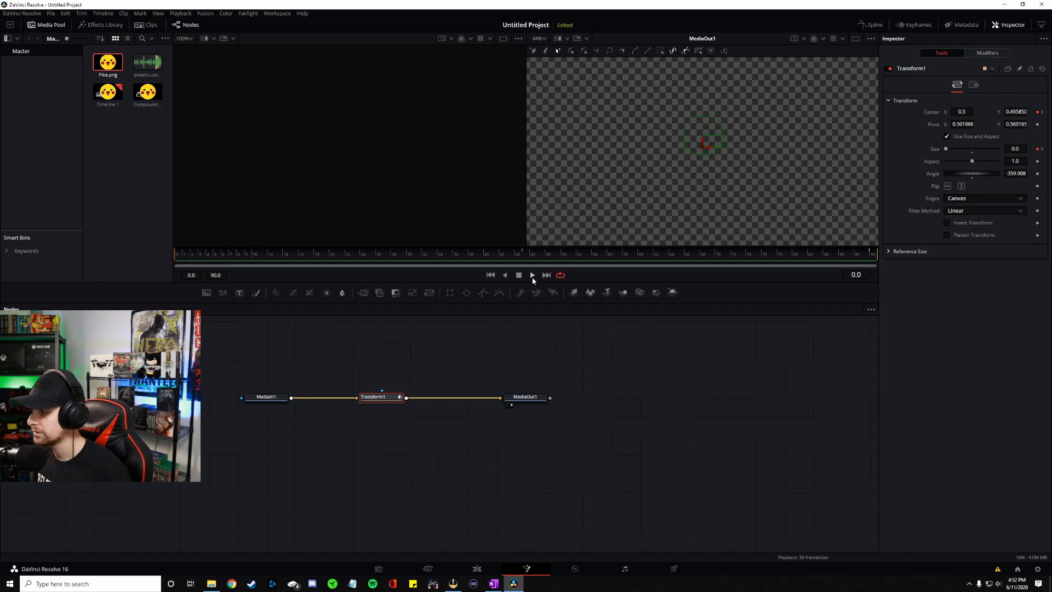
left_click(532, 276)
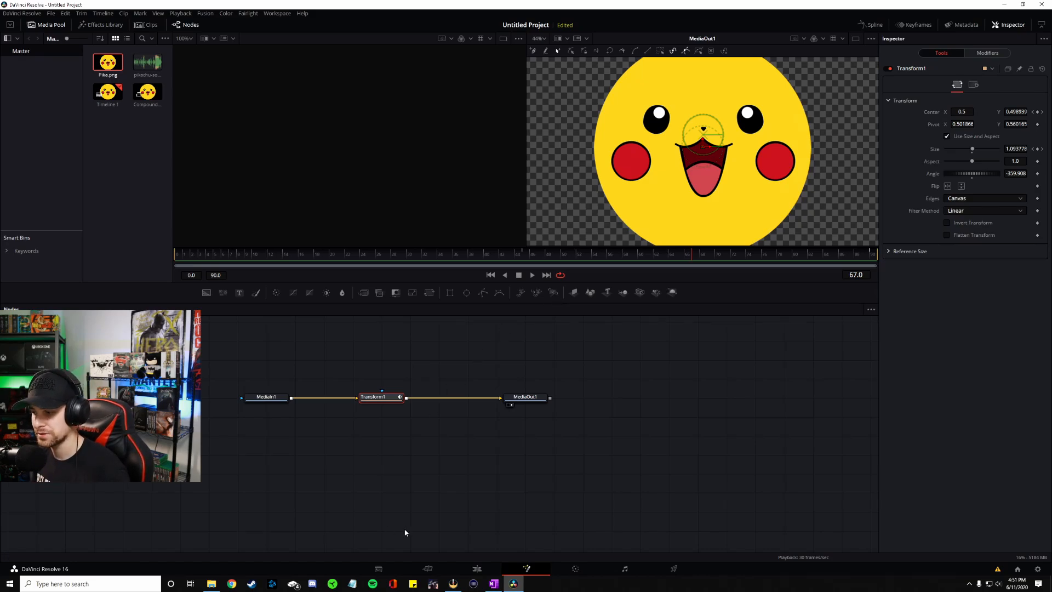
left_click(464, 564)
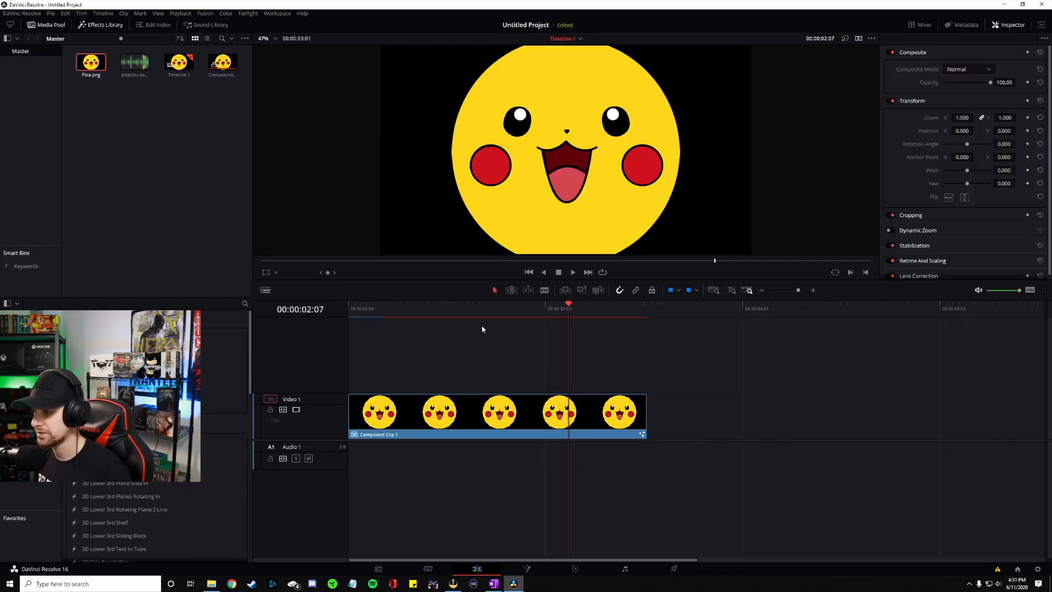
left_click(521, 569)
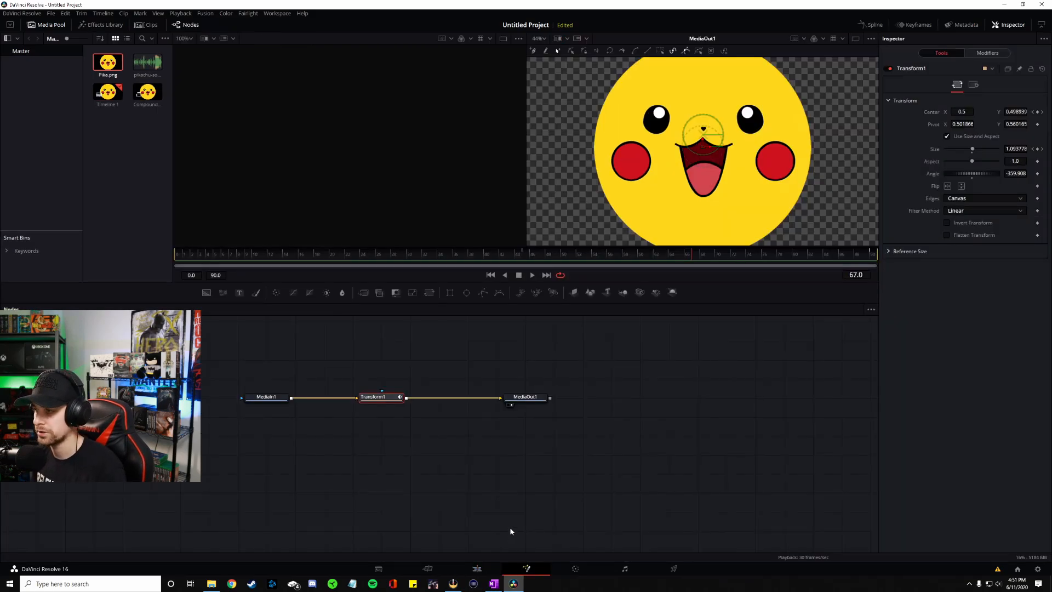
left_click(525, 254)
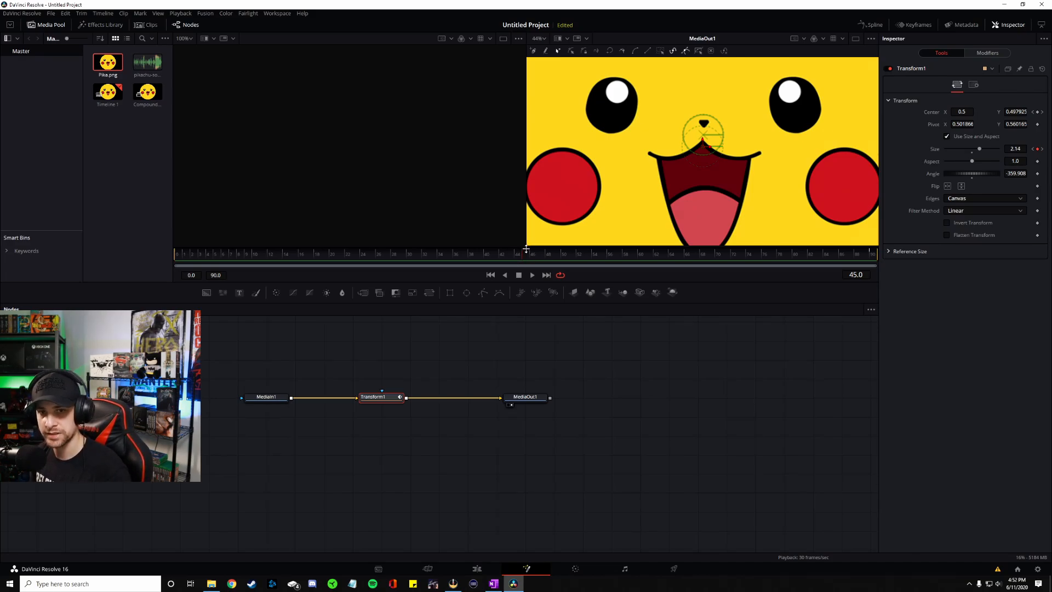
left_click_drag(524, 258, 330, 256)
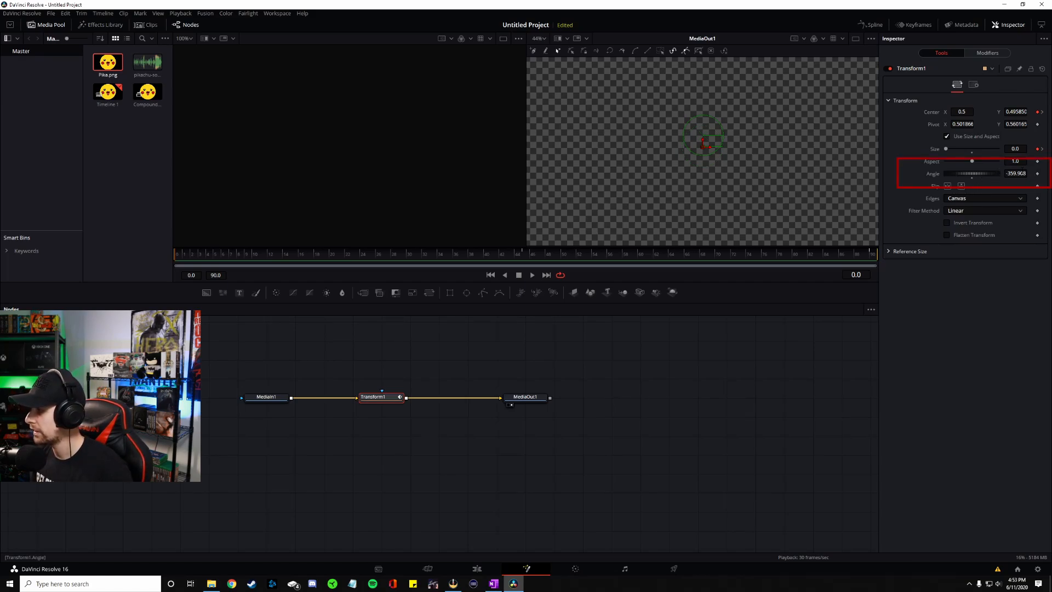
- At frame 0, add a keyframe for the Transform node's Angle with a value of -720
double_click(1015, 173)
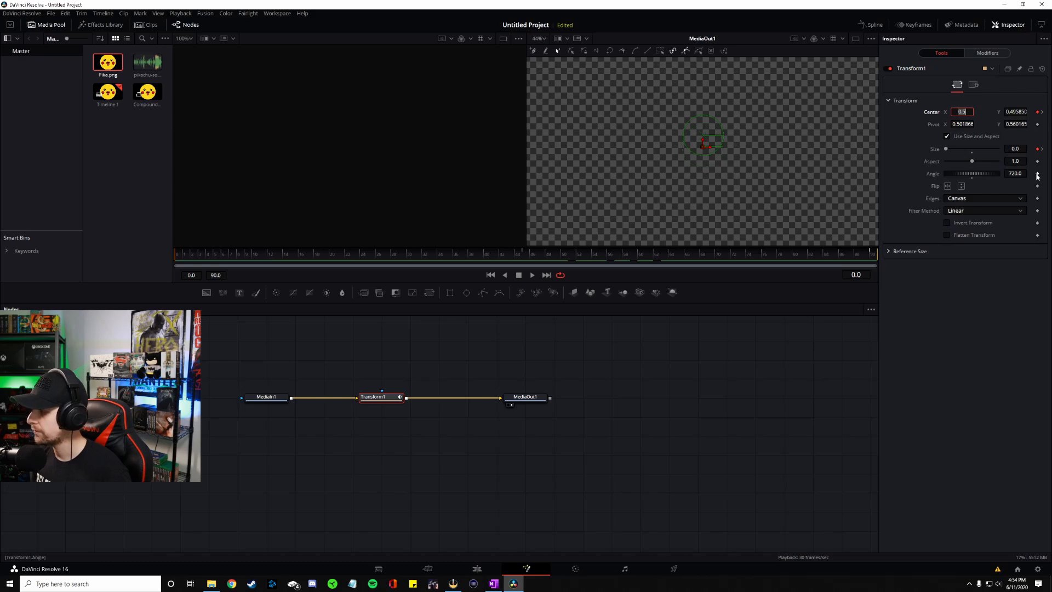
left_click(1037, 173)
double_click(1015, 173)
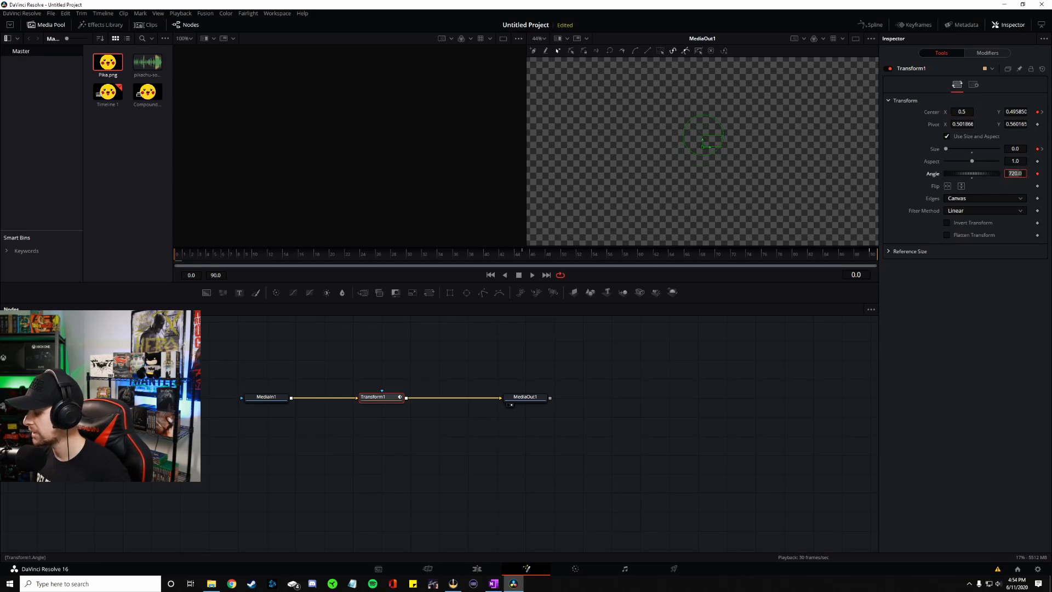
key("BackSpace")
type("-7")
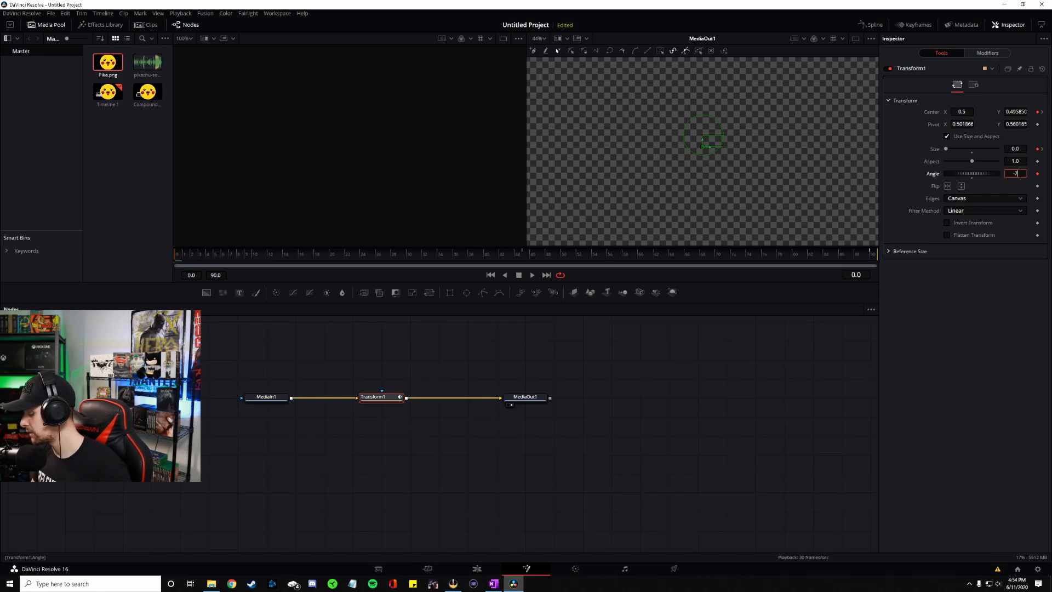
type("20")
key("Return")
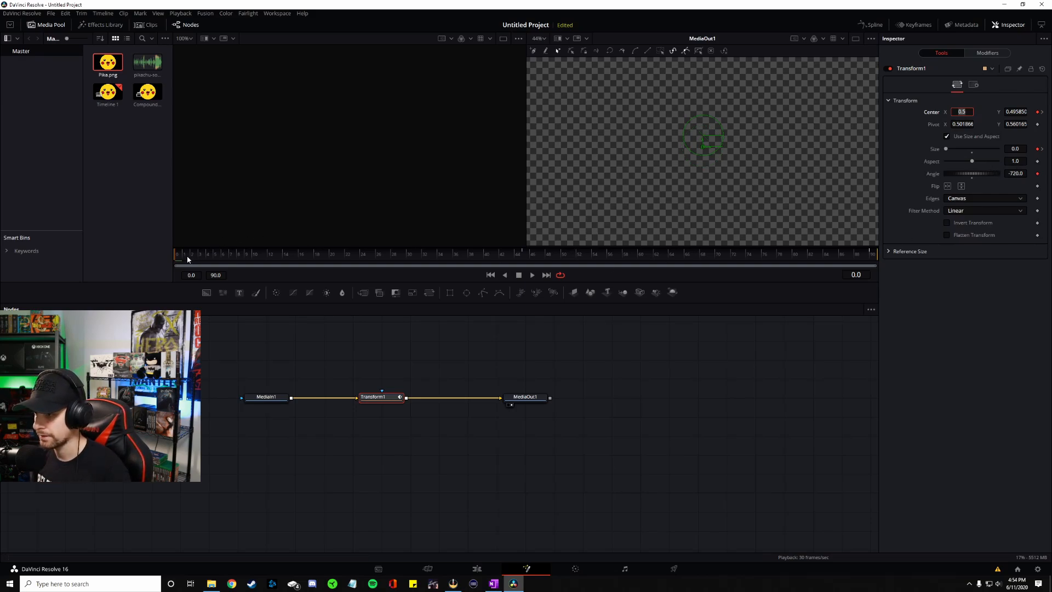
- At frame 90, set the Transform node's Angle to 720 and play back the spin
left_click_drag(184, 261, 876, 256)
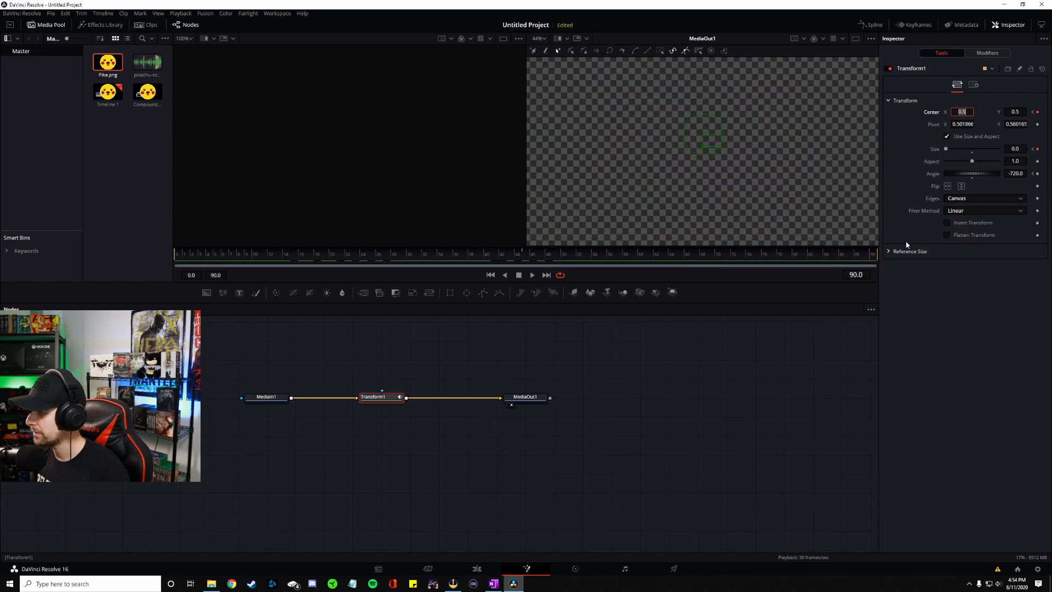
left_click(1015, 173)
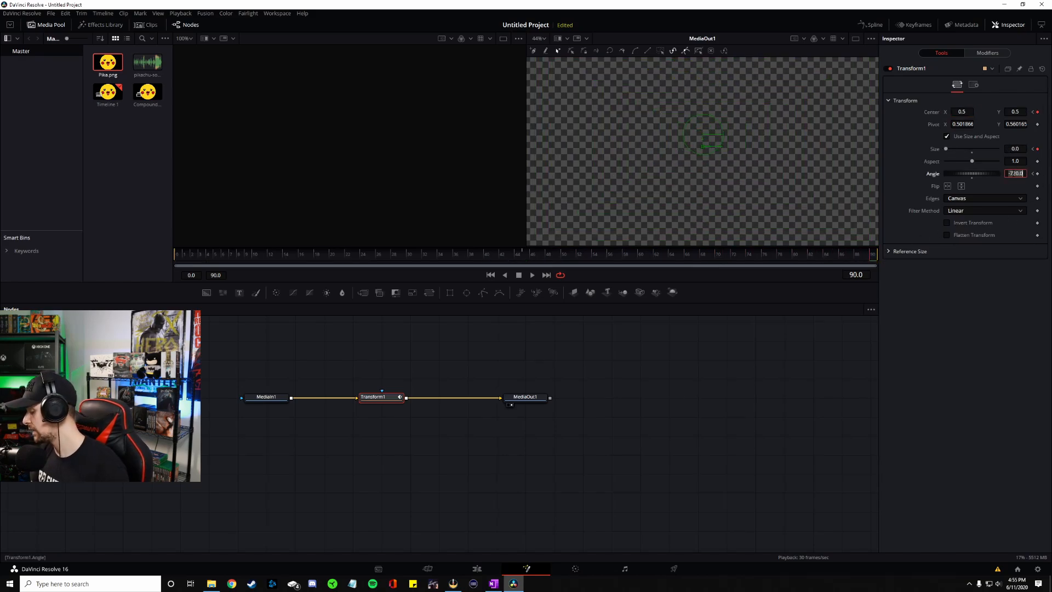
type("720")
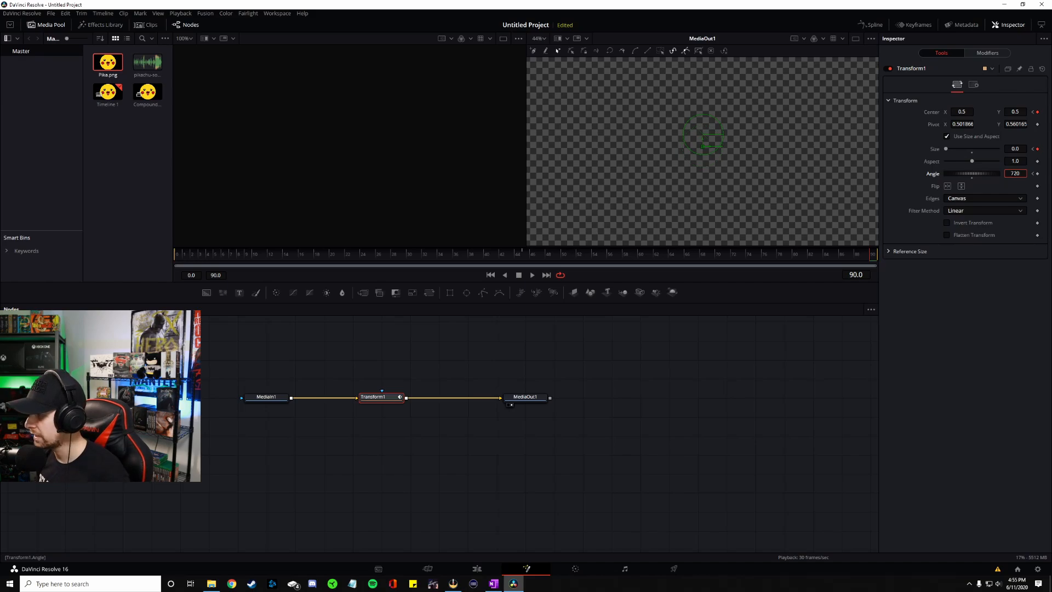
key("Tab")
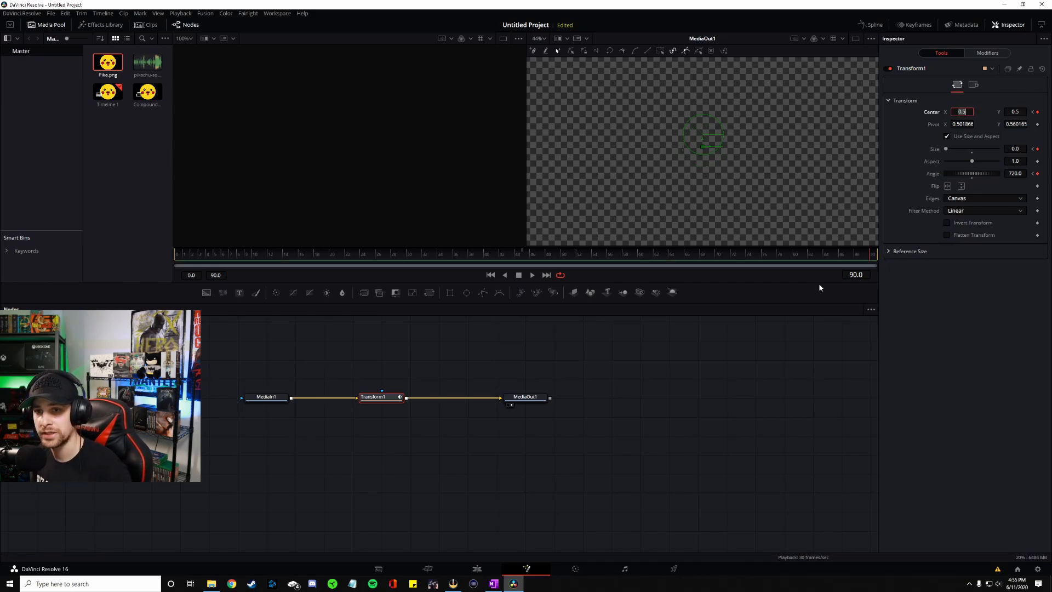
left_click(533, 277)
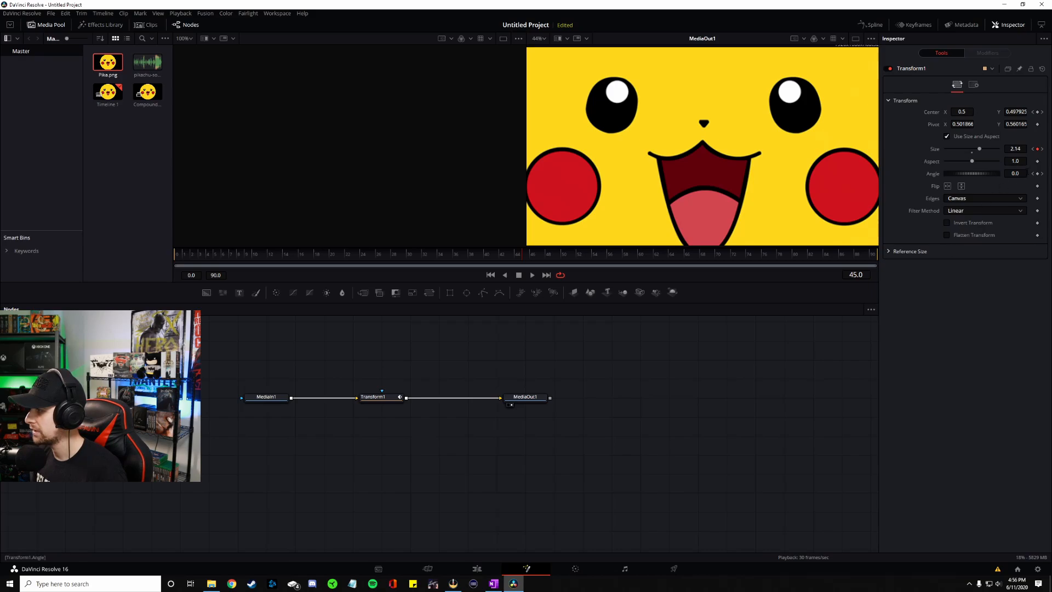
- Try to set the Transform node's Angle to 0 at frame 45
double_click(1015, 174)
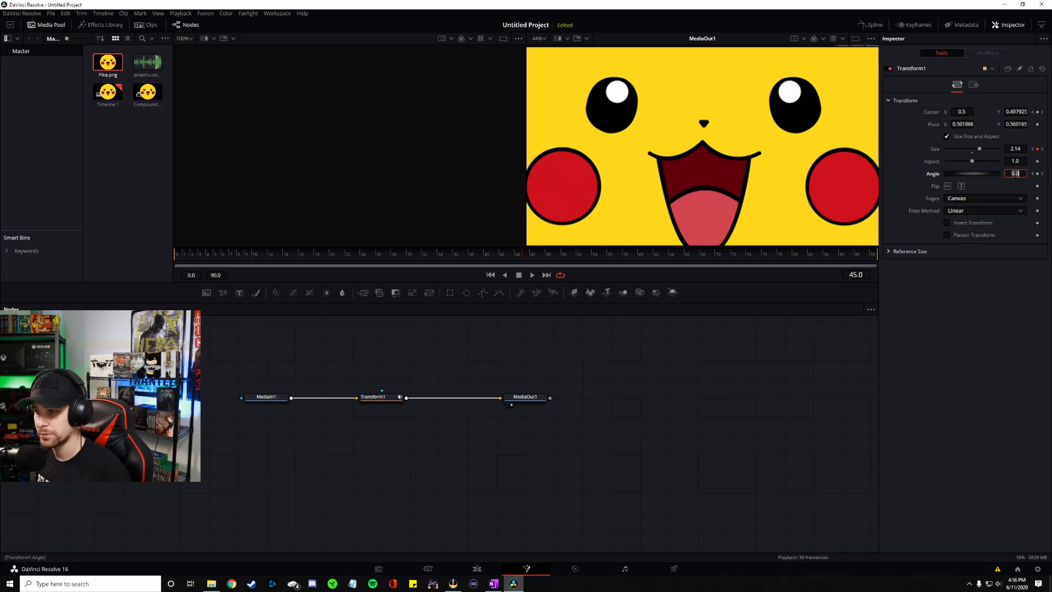
type("0")
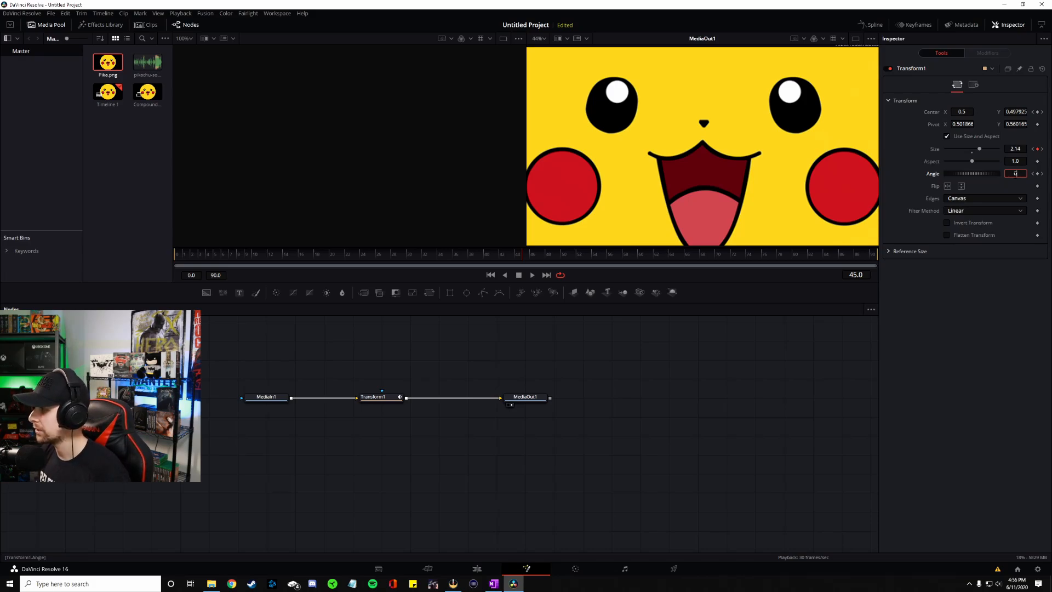
key("Tab")
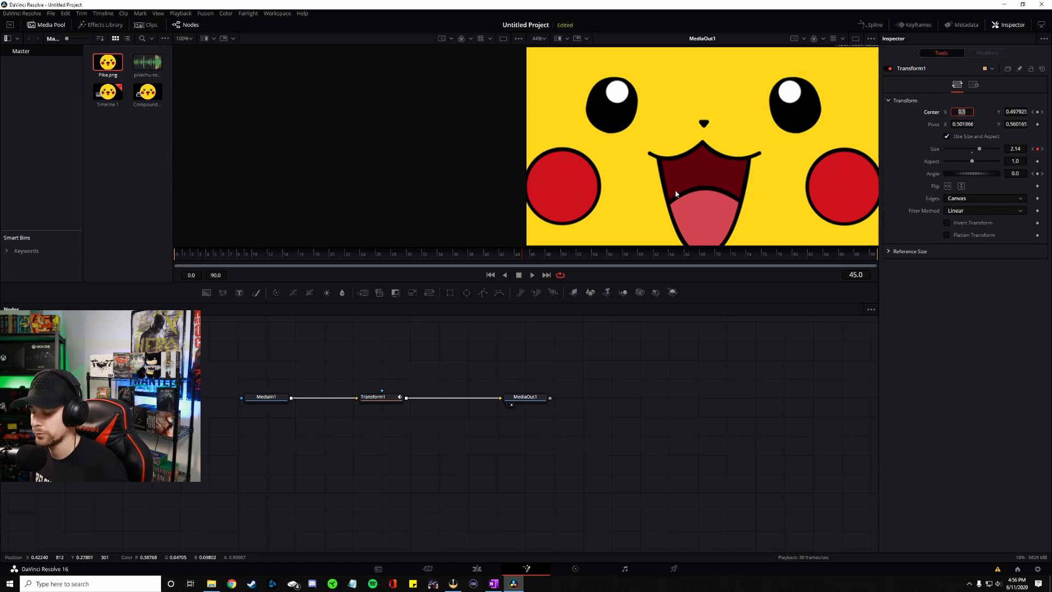
left_click(521, 256)
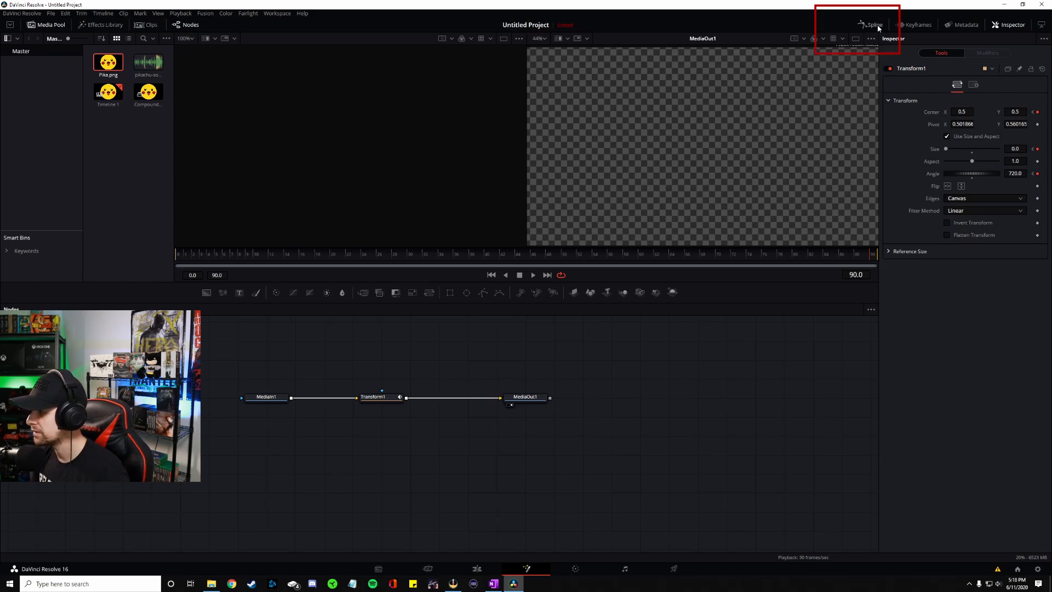
- Open the Spline editor enlarged, display all Transform1 curves, and fit them in the view
left_click(876, 25)
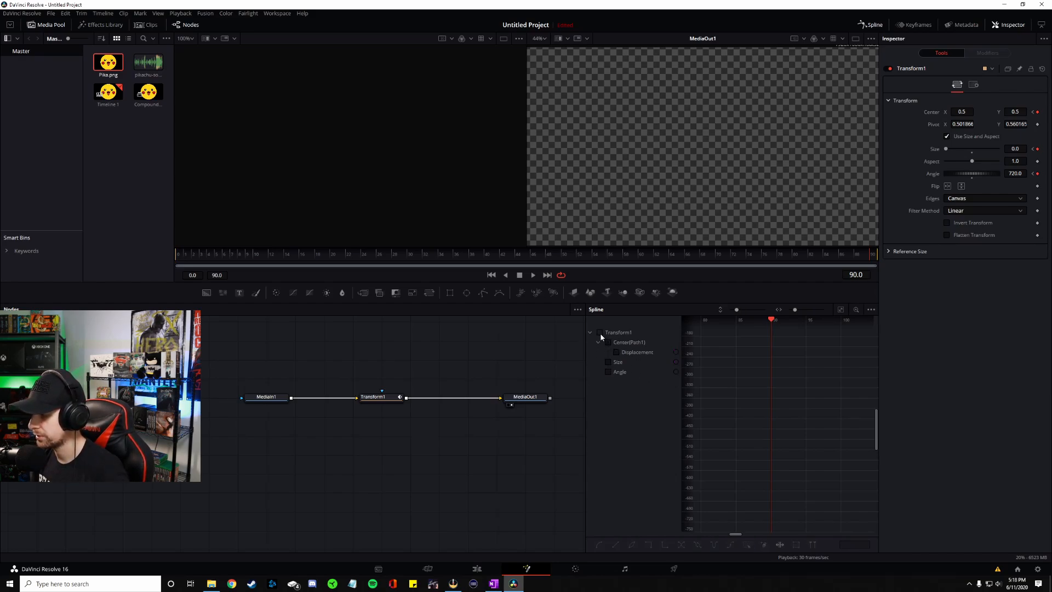
left_click(600, 332)
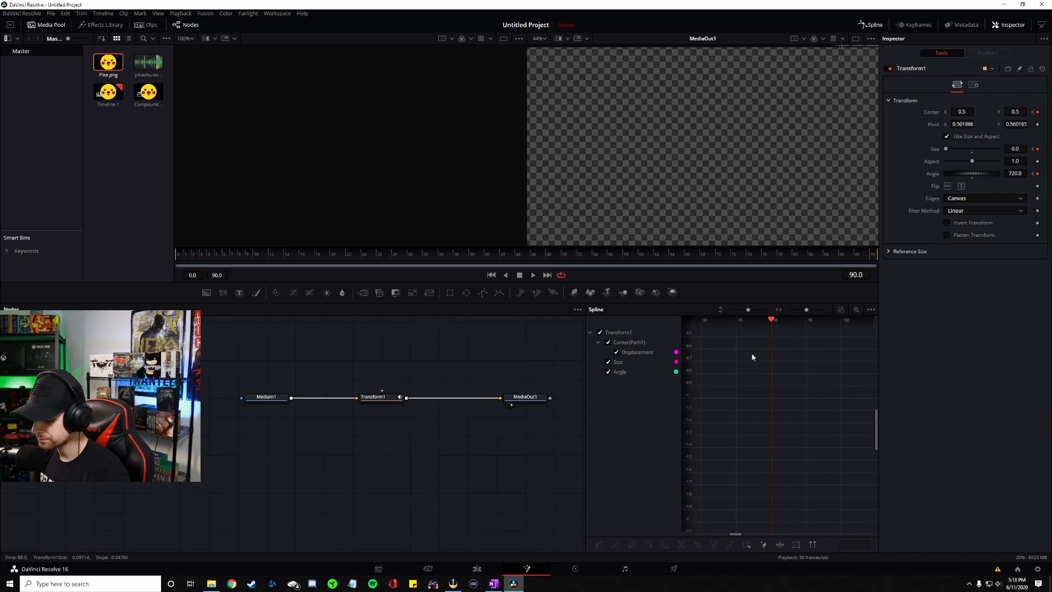
key("shift+f")
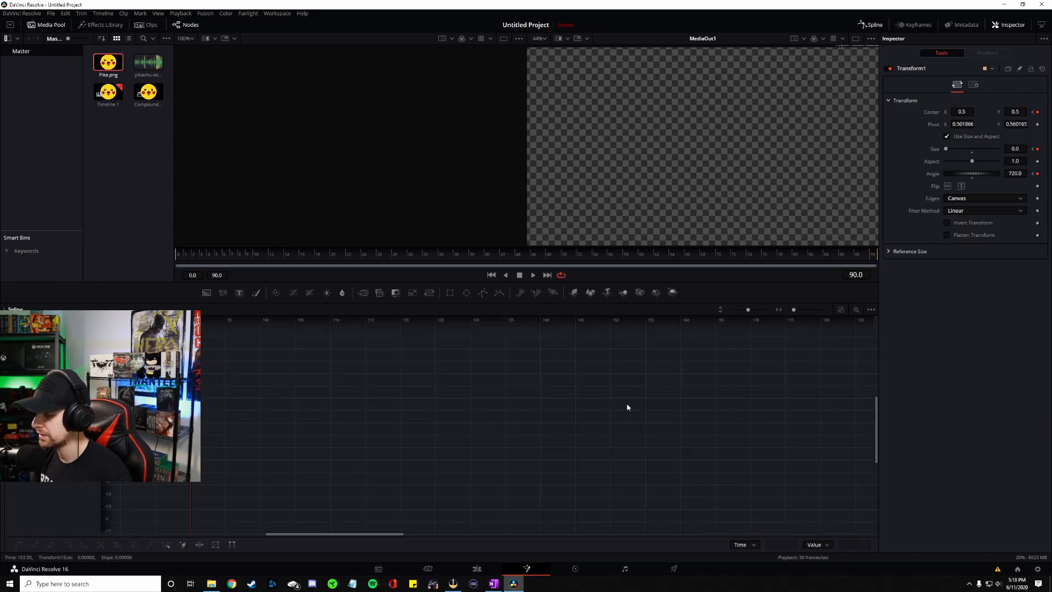
left_click(841, 310)
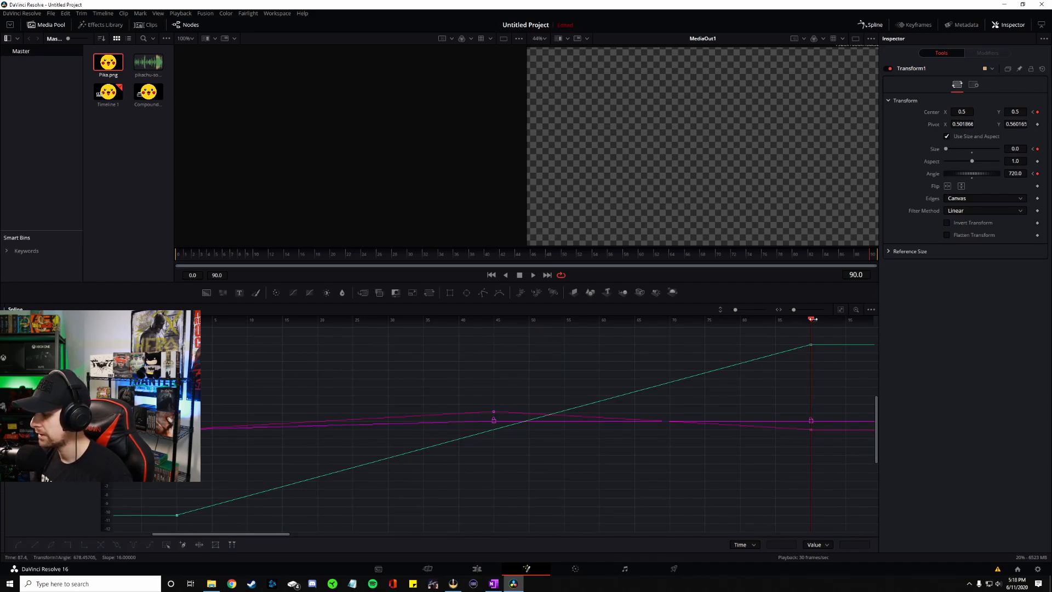
- Select all keyframes of the Center displacement, Size and Angle curves and smooth them
left_click_drag(813, 319, 156, 400)
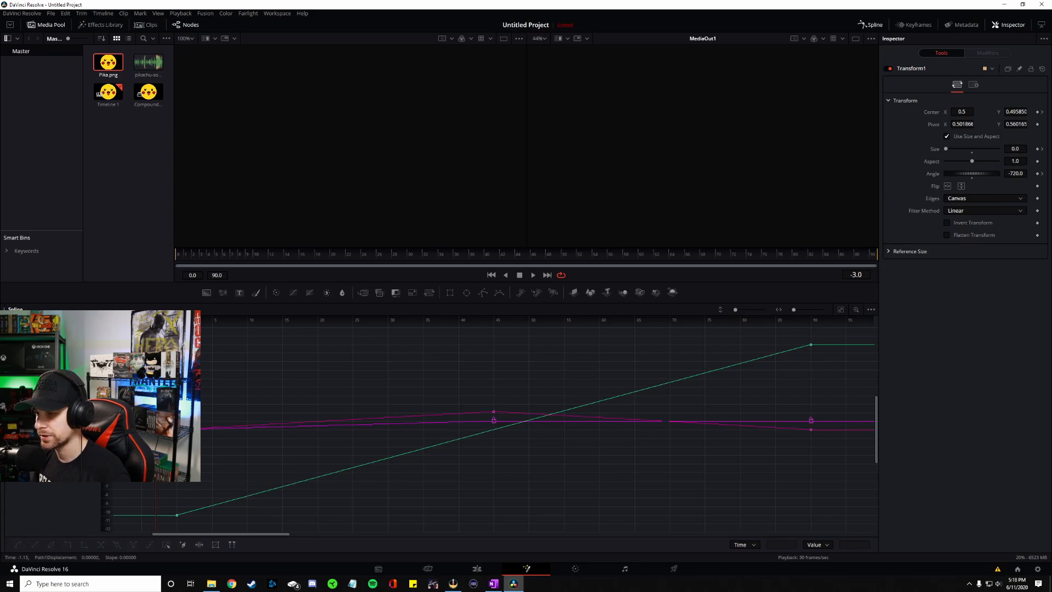
left_click_drag(168, 330, 850, 536)
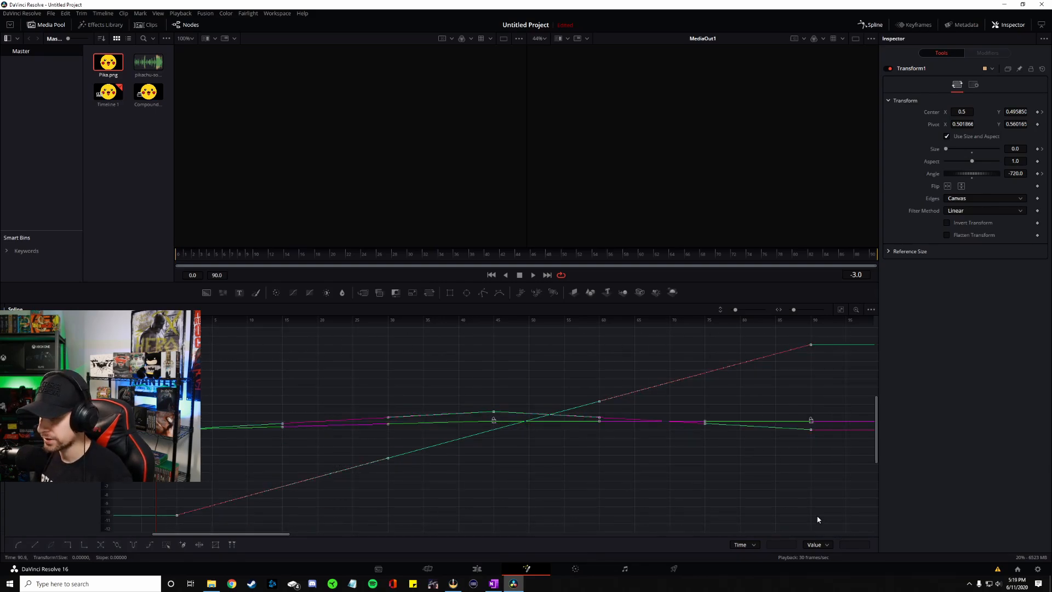
key("shift+s")
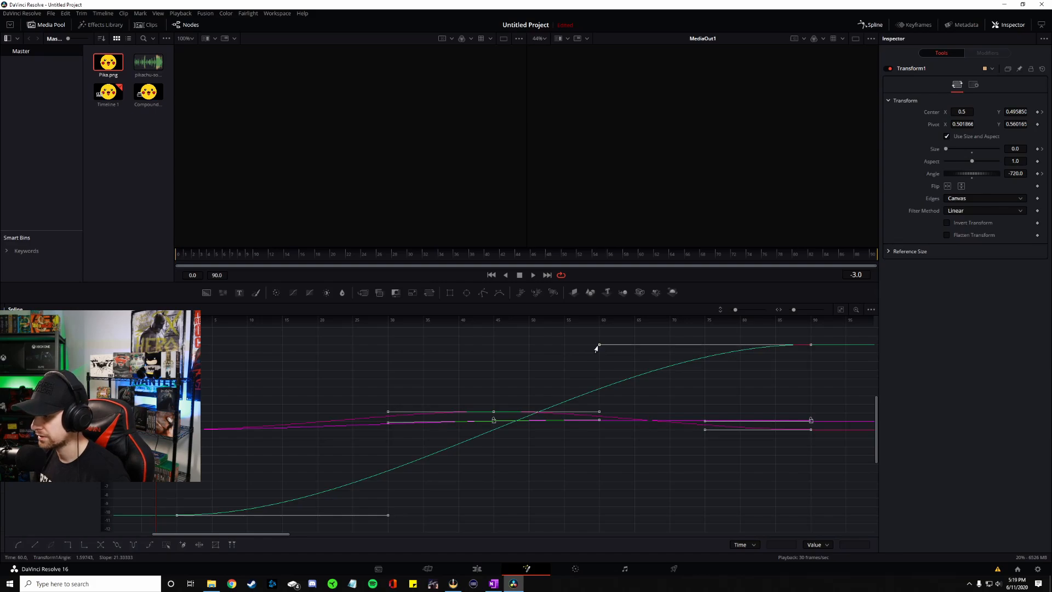
- Reshape the Angle curve's easing by moving its end handle to about frame 80 and its start handle to about frame 60
left_click_drag(597, 348, 737, 349)
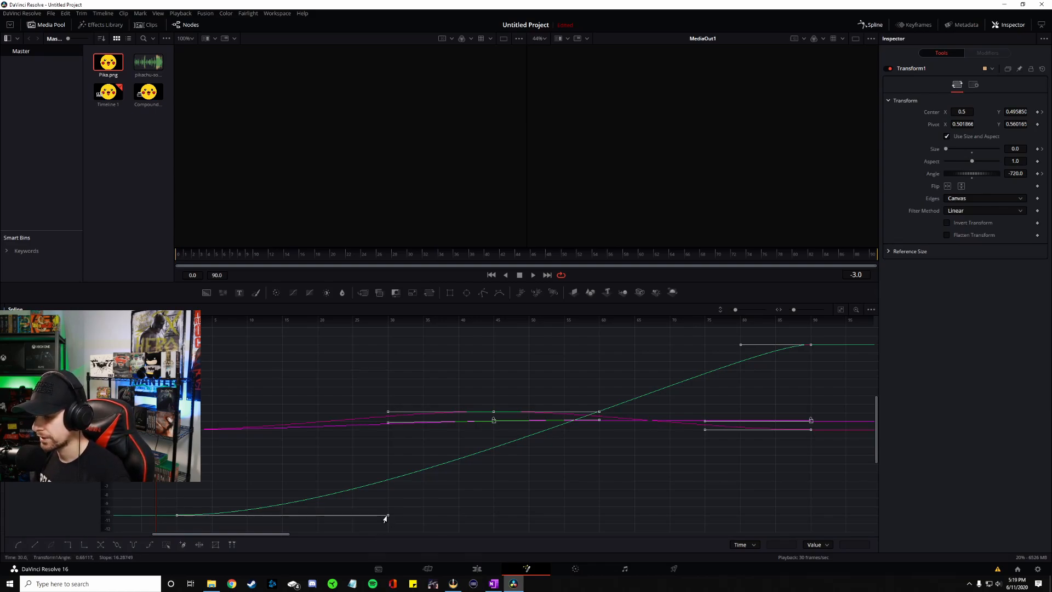
left_click_drag(385, 518, 596, 517)
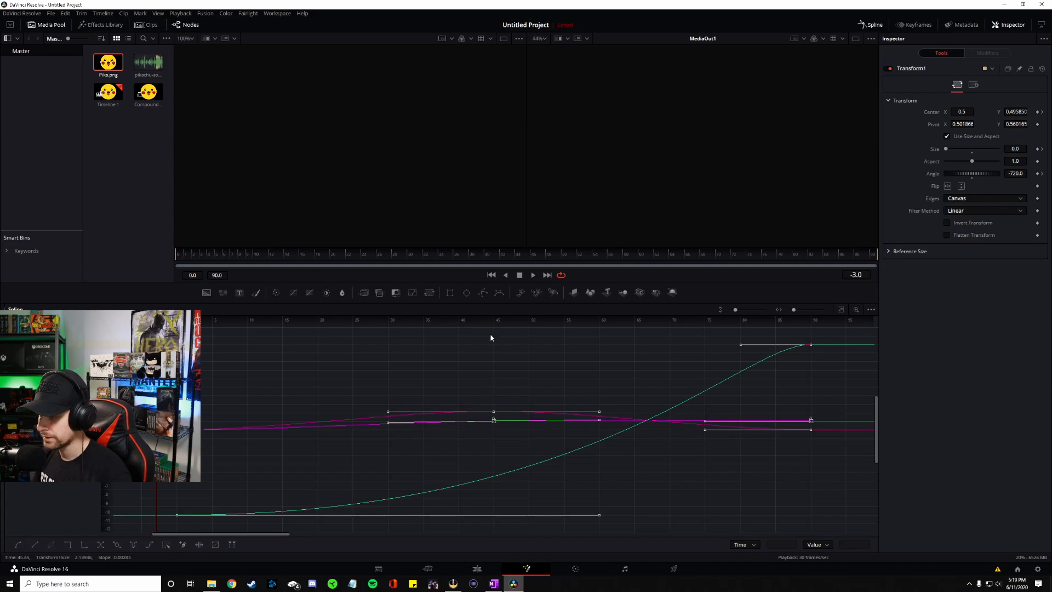
- Preview the spin and pull the Angle curve's start handle back to about frame 56, checking Pikachu's upright alignment at frame 45
left_click(535, 275)
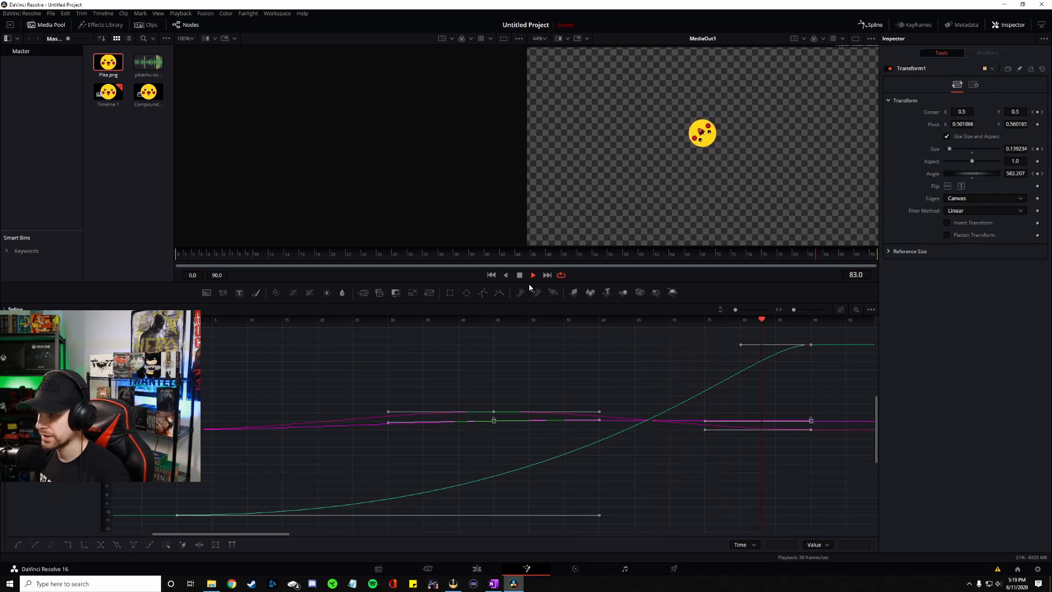
left_click(519, 275)
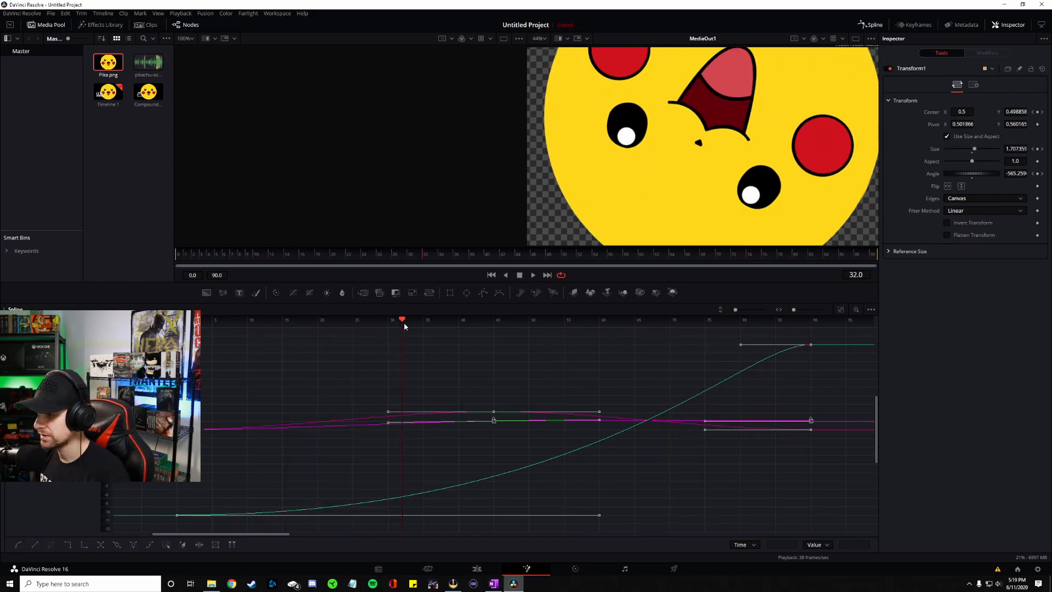
left_click_drag(385, 322, 494, 371)
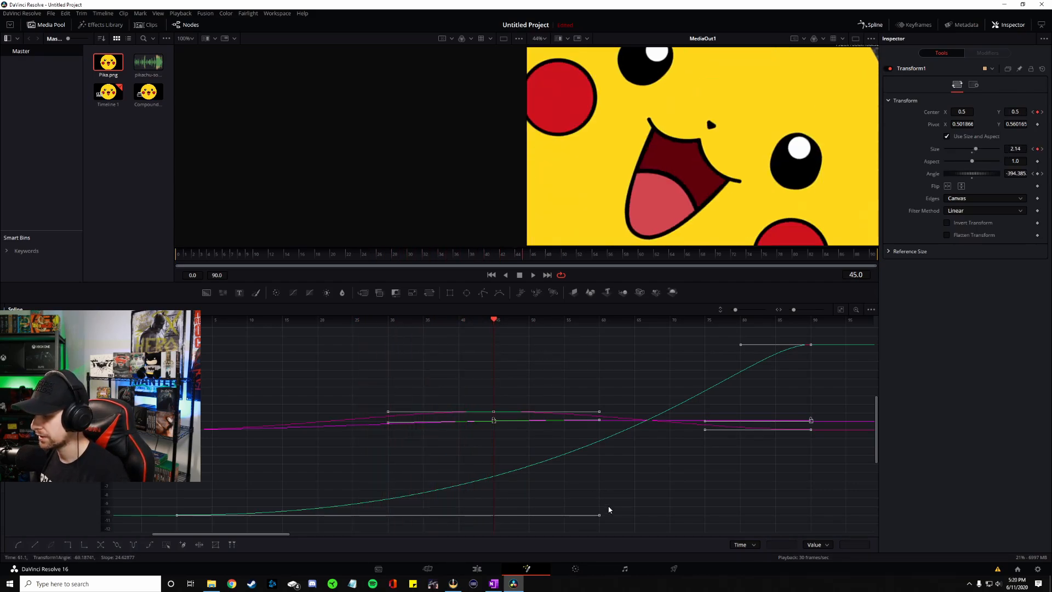
left_click_drag(599, 514, 571, 515)
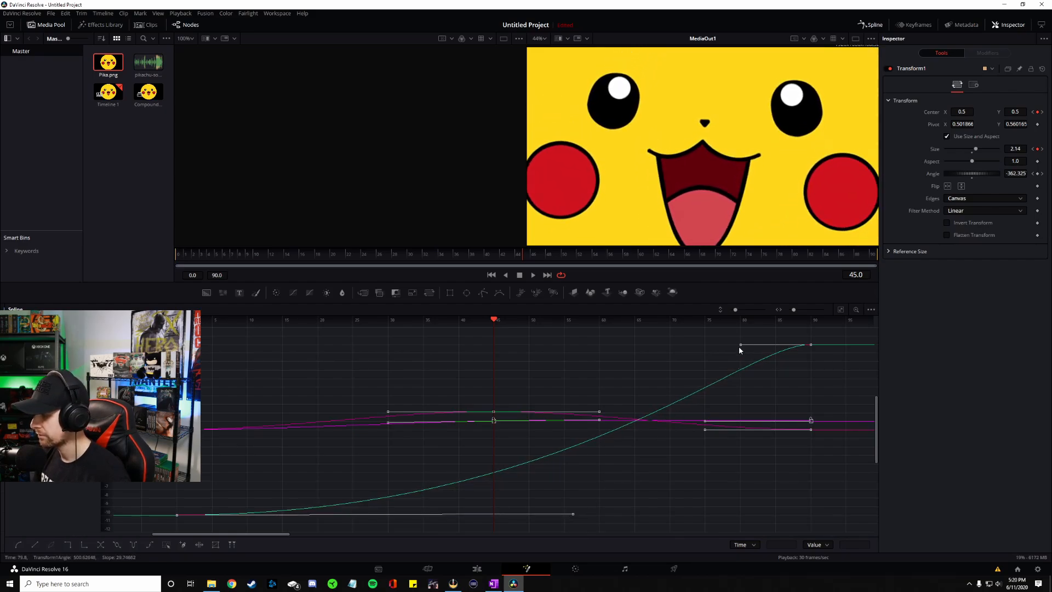
left_click_drag(739, 346, 738, 347)
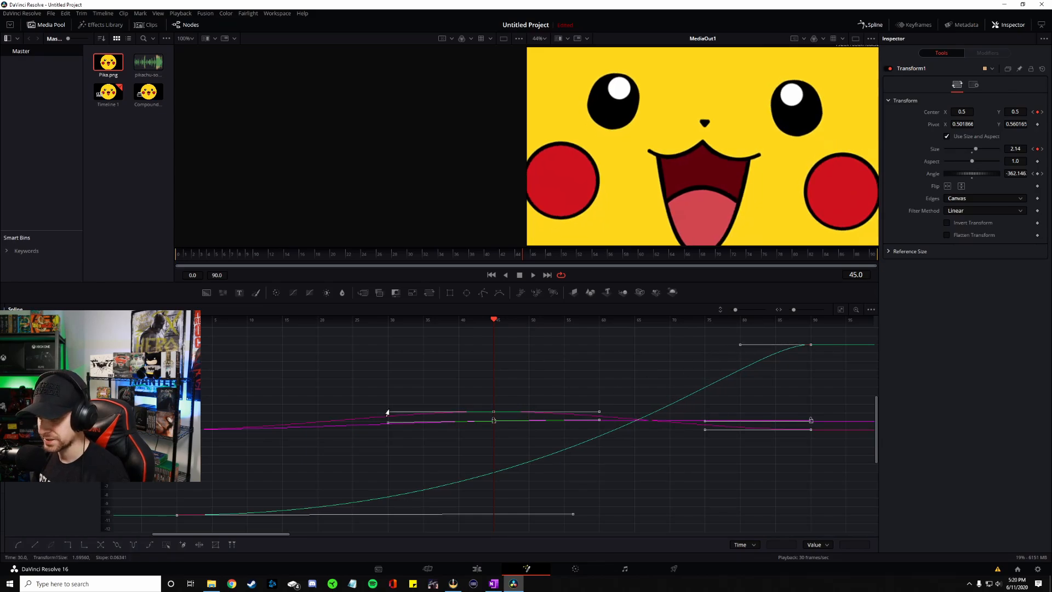
- Replay the Fusion animation from the start and close the Spline editor
left_click_drag(494, 319, 142, 323)
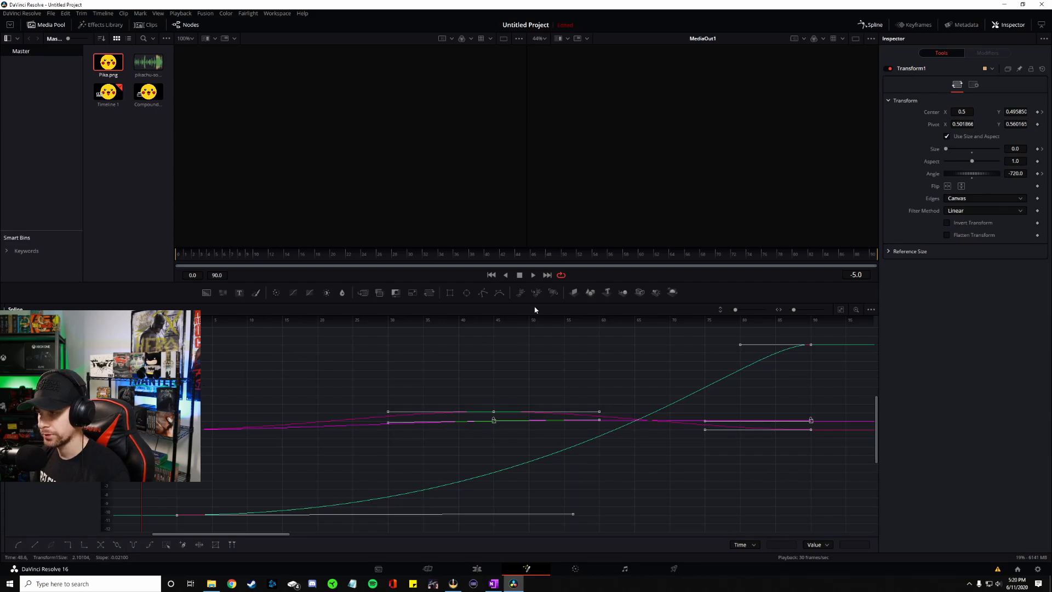
left_click(533, 275)
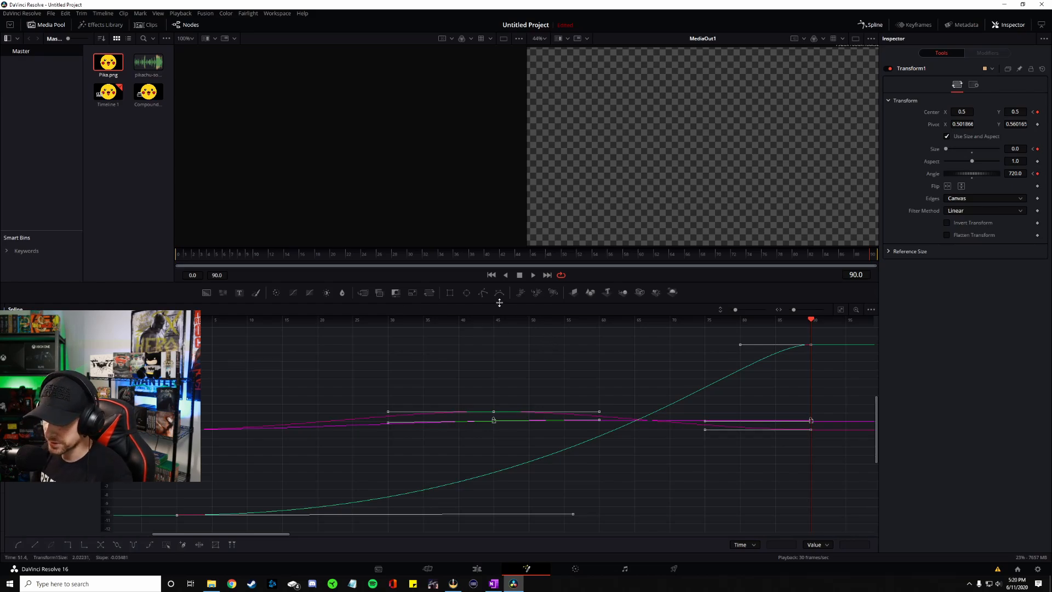
left_click(594, 353)
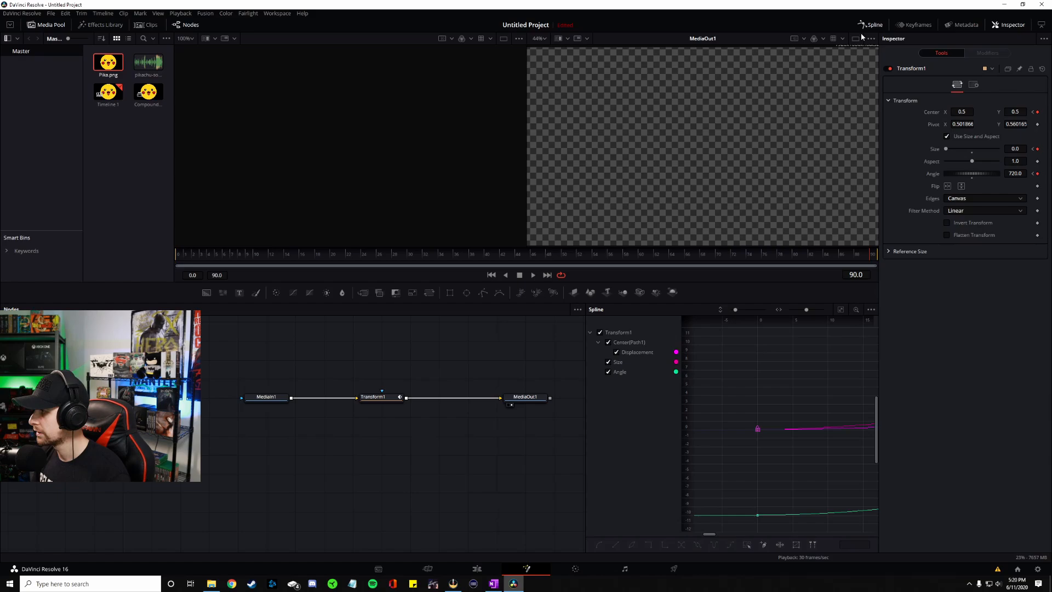
left_click(869, 25)
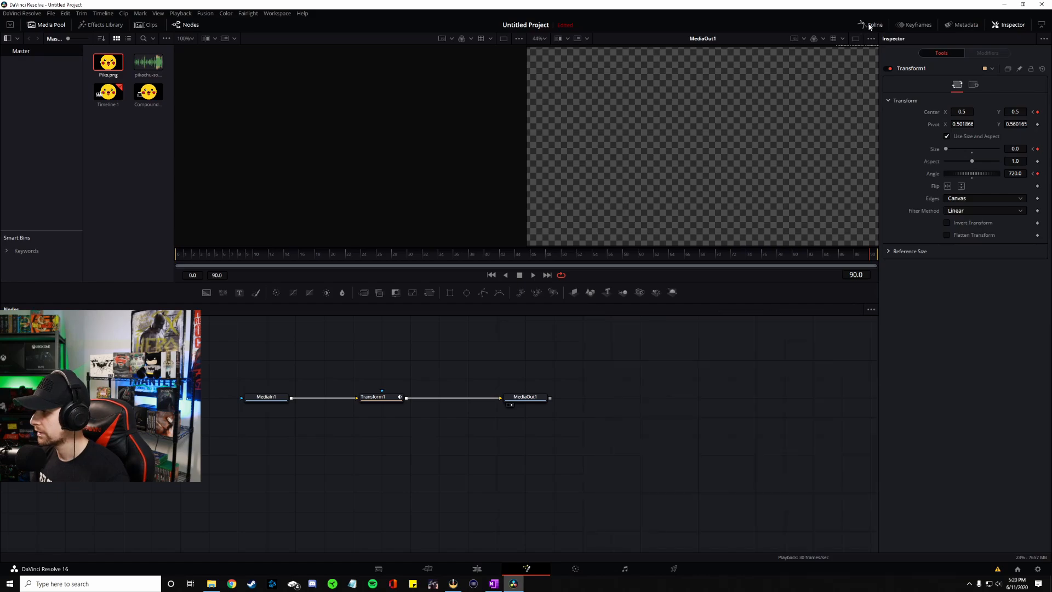
- Switch to the Edit page and play the compound clip from the start of the timeline
left_click(477, 568)
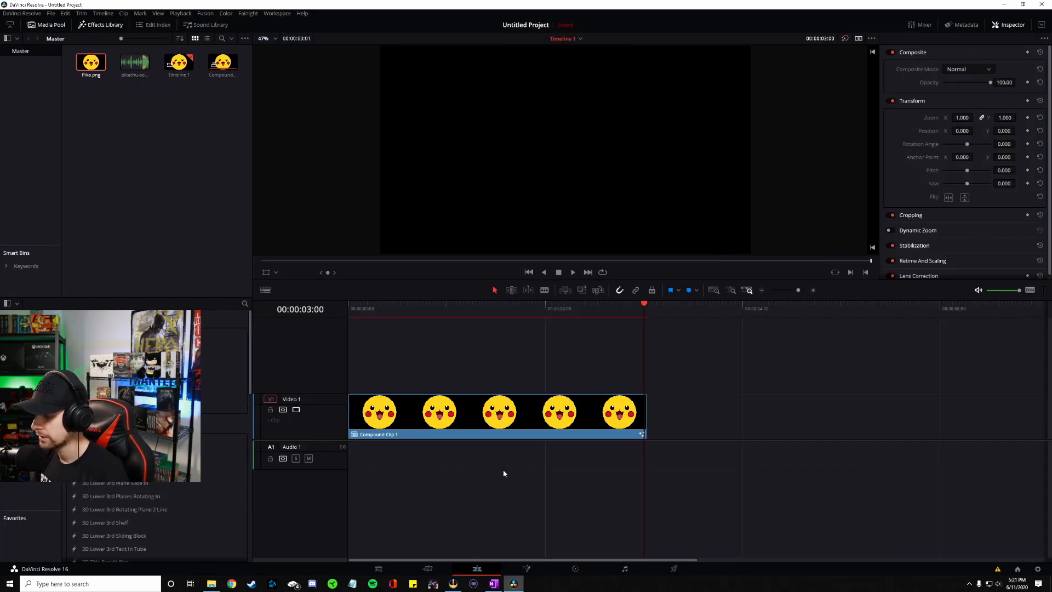
left_click_drag(644, 306, 353, 307)
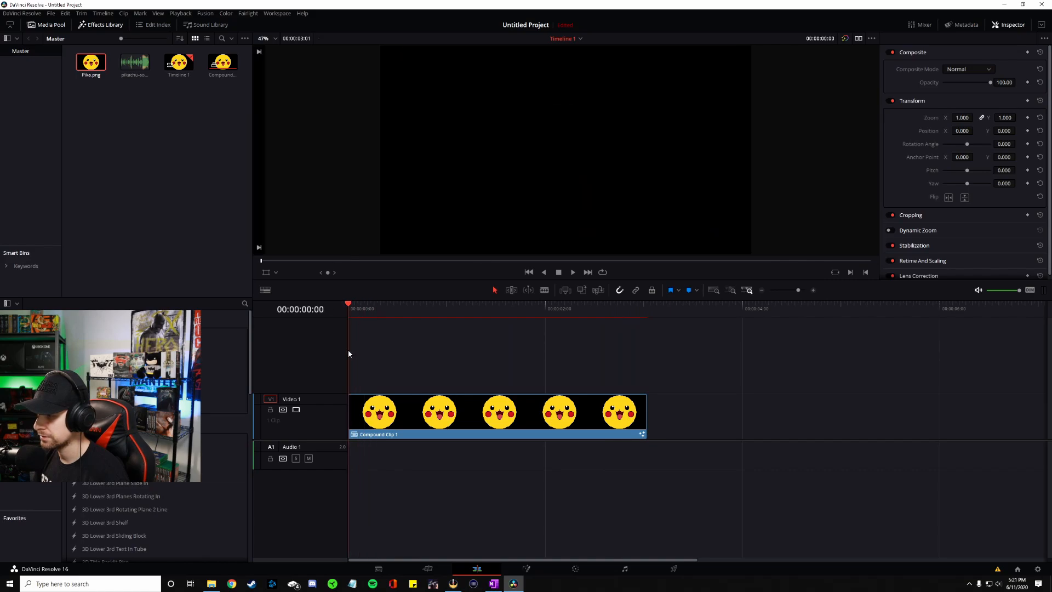
left_click(573, 272)
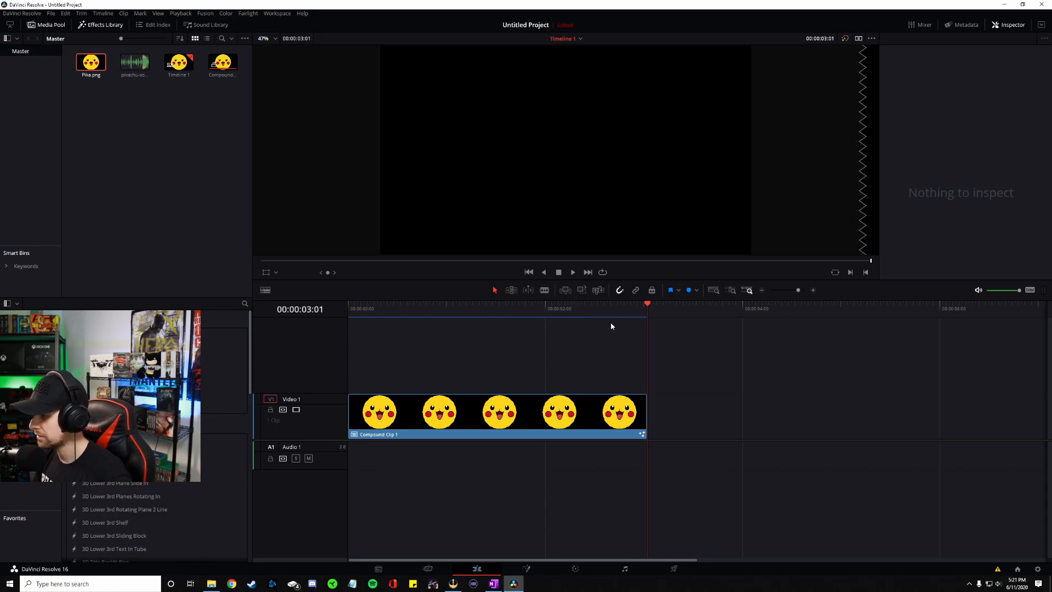
left_click(574, 272)
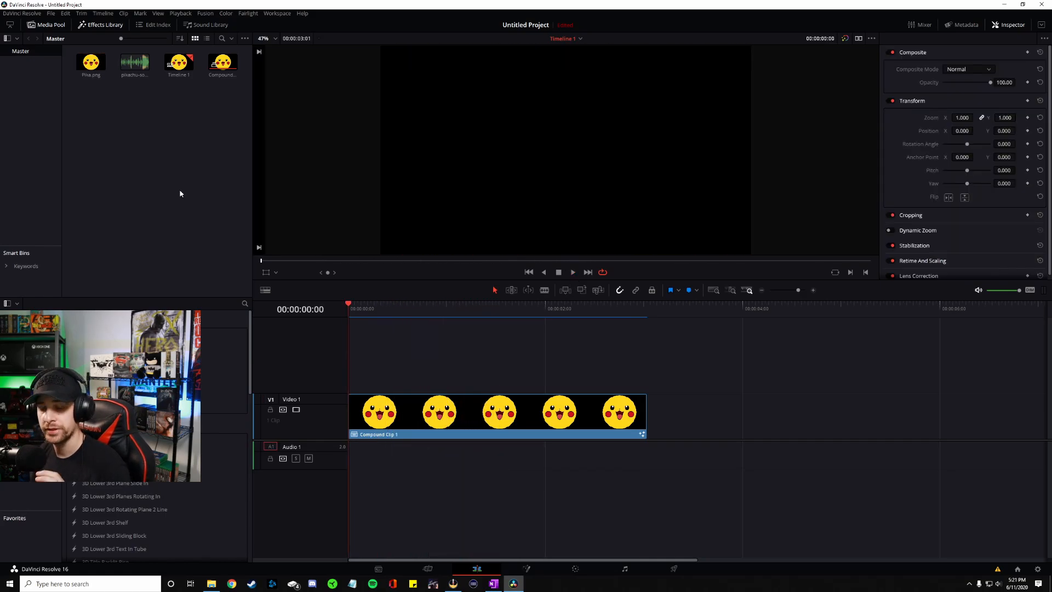
- Add pikachu-sounds.mp3 to Audio 1 at the timeline start and listen to it up to the end of the compound clip
left_click_drag(134, 62, 362, 464)
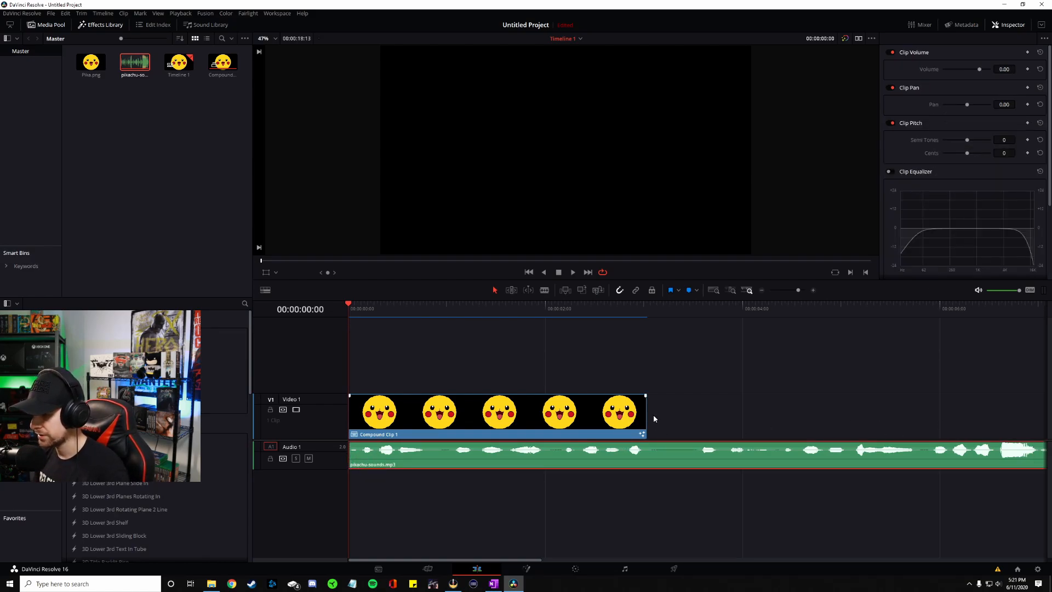
left_click(573, 272)
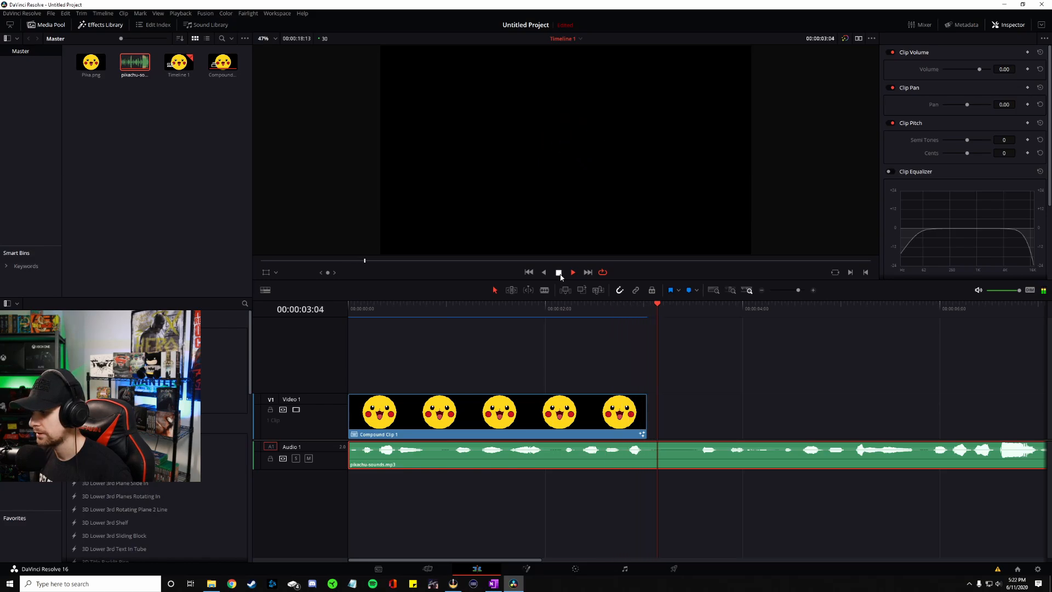
left_click(560, 273)
left_click_drag(680, 312, 660, 390)
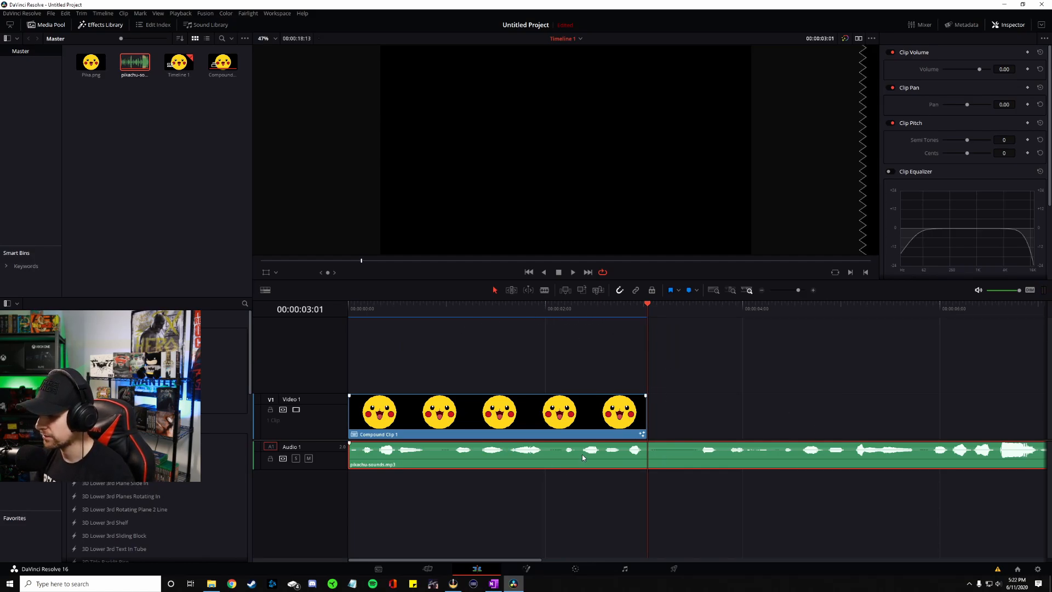
- Shift the pikachu-sounds.mp3 clip about 4 frames later and play the timeline from the start to check the sync
mouse_move(582, 454)
left_mouse_down()
mouse_move(679, 455)
mouse_move(588, 456)
mouse_move(597, 456)
left_mouse_up()
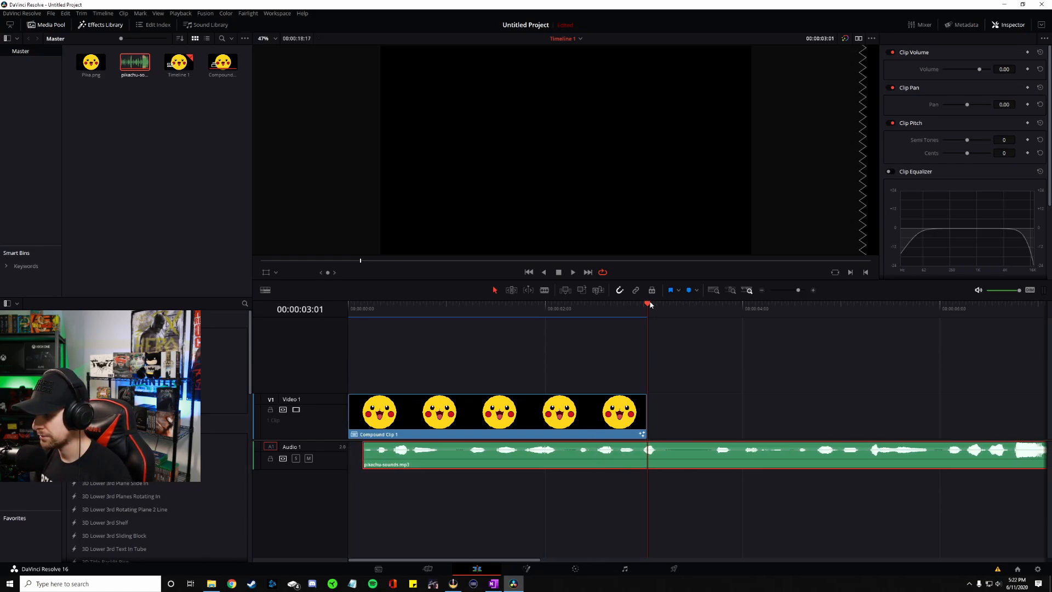
left_click_drag(649, 304, 342, 357)
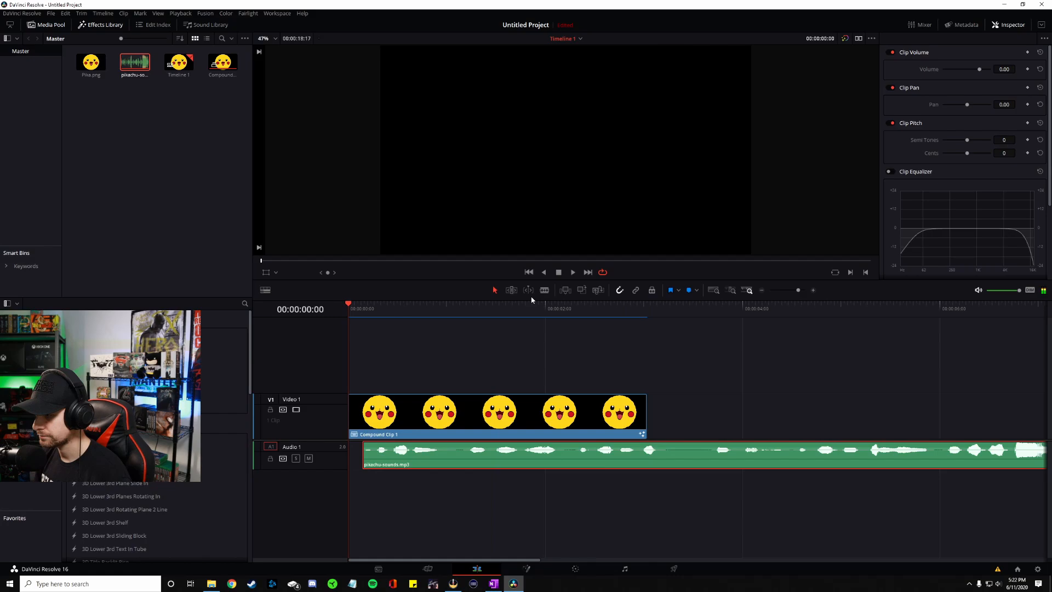
left_click(573, 272)
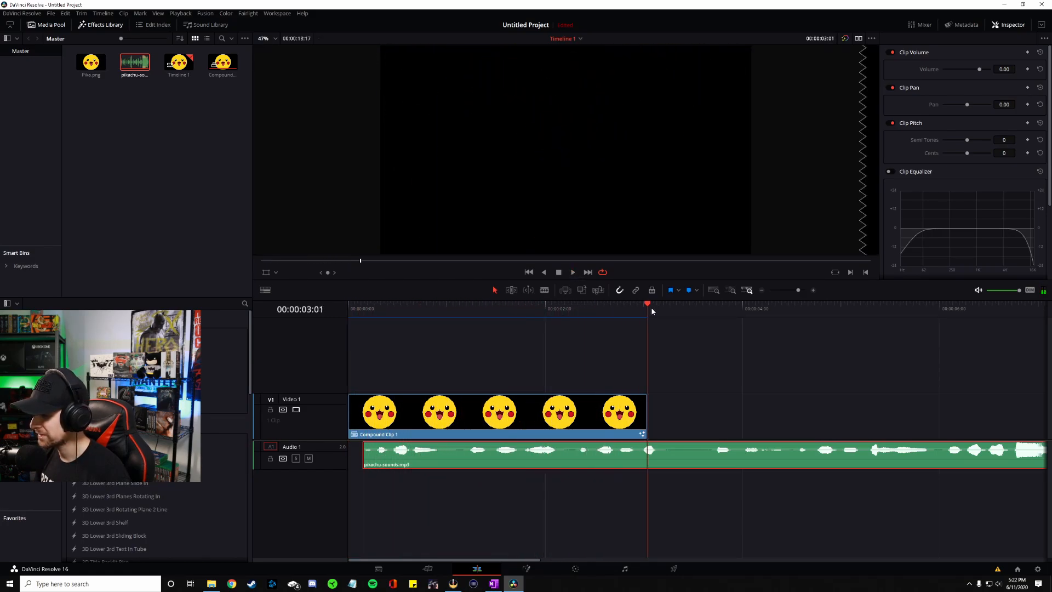
- Cut pikachu-sounds.mp3 at 00:00:03:01 where the compound clip ends and delete the audio beyond it
left_click_drag(366, 352, 647, 352)
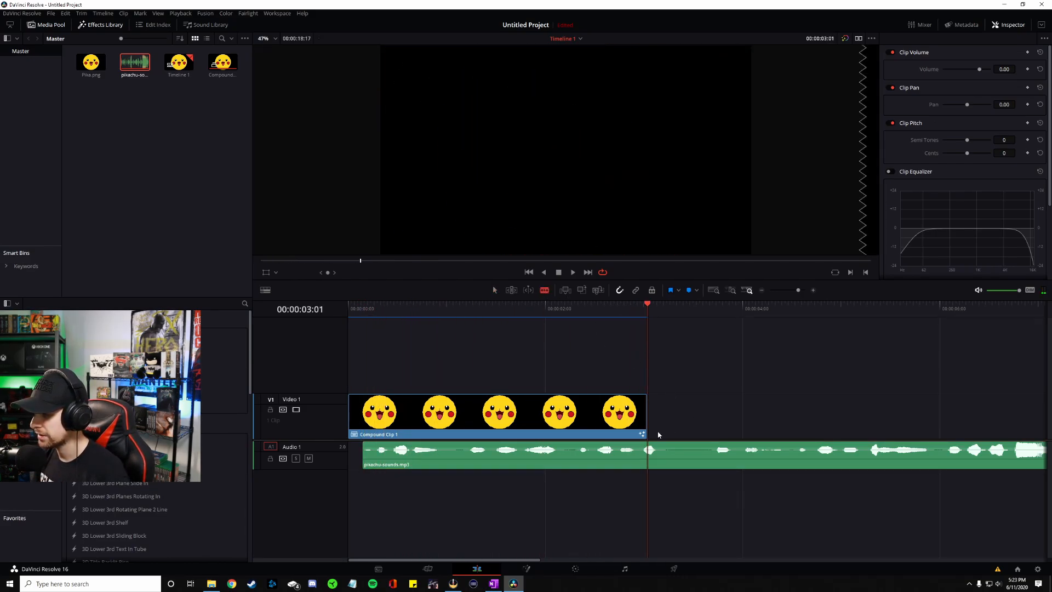
left_click(647, 459)
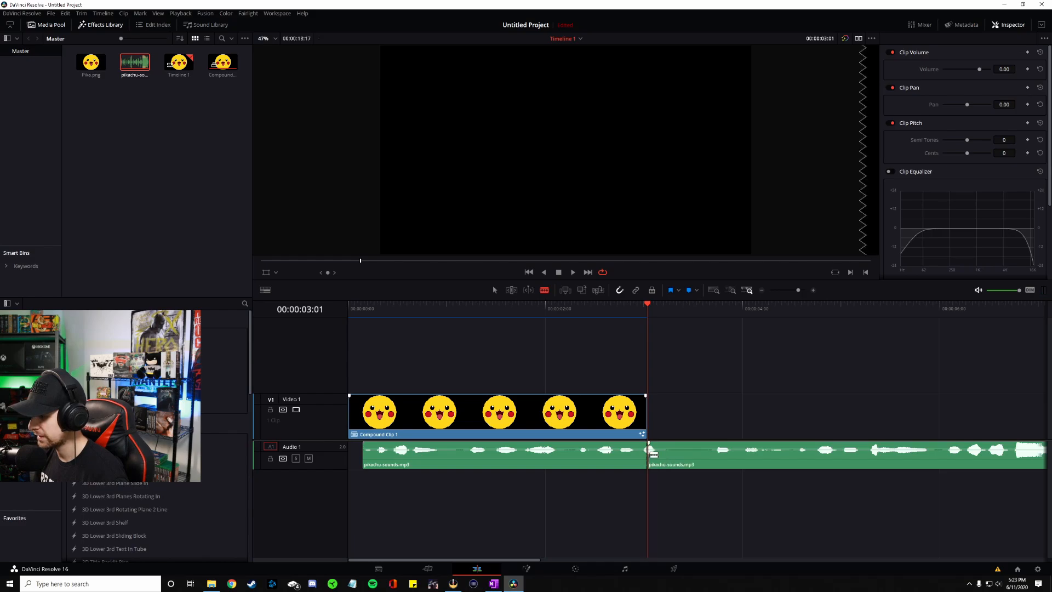
left_click(672, 454)
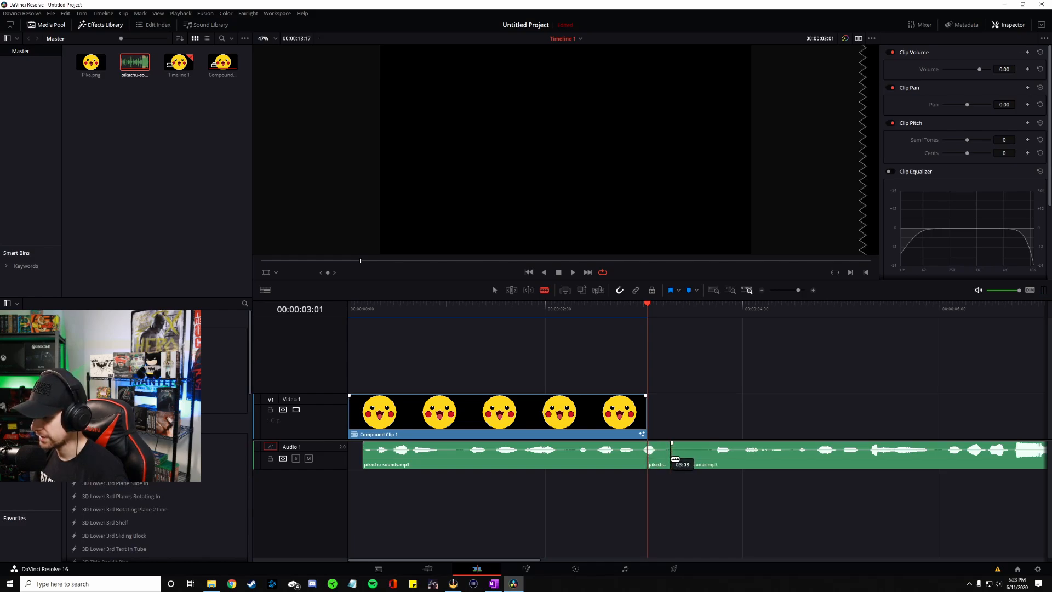
- Play the trimmed audio with the animation from the start and return the playhead to 00:00:00:00
left_click_drag(645, 308, 331, 332)
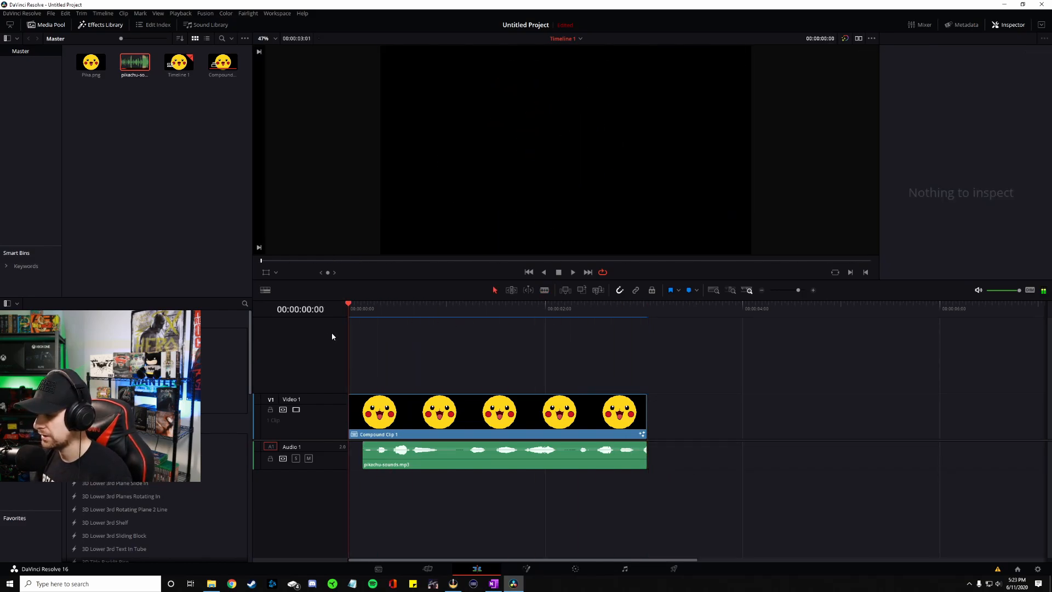
left_click(567, 272)
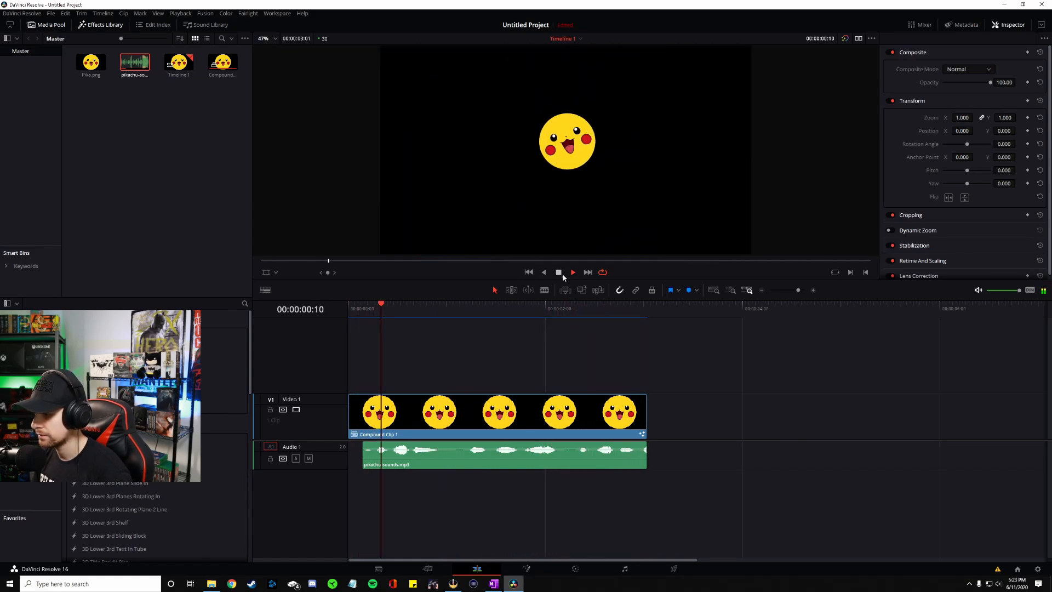
left_click(560, 273)
left_click_drag(415, 305, 344, 323)
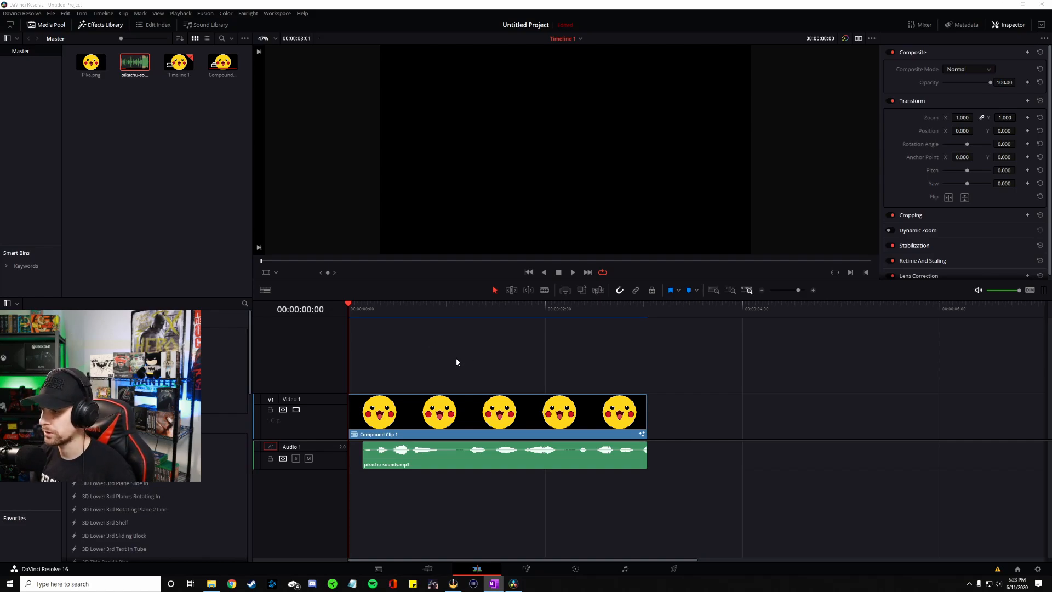
- Combine the Pikachu video clip and the trimmed audio clip into a new compound clip
left_click_drag(456, 357, 655, 462)
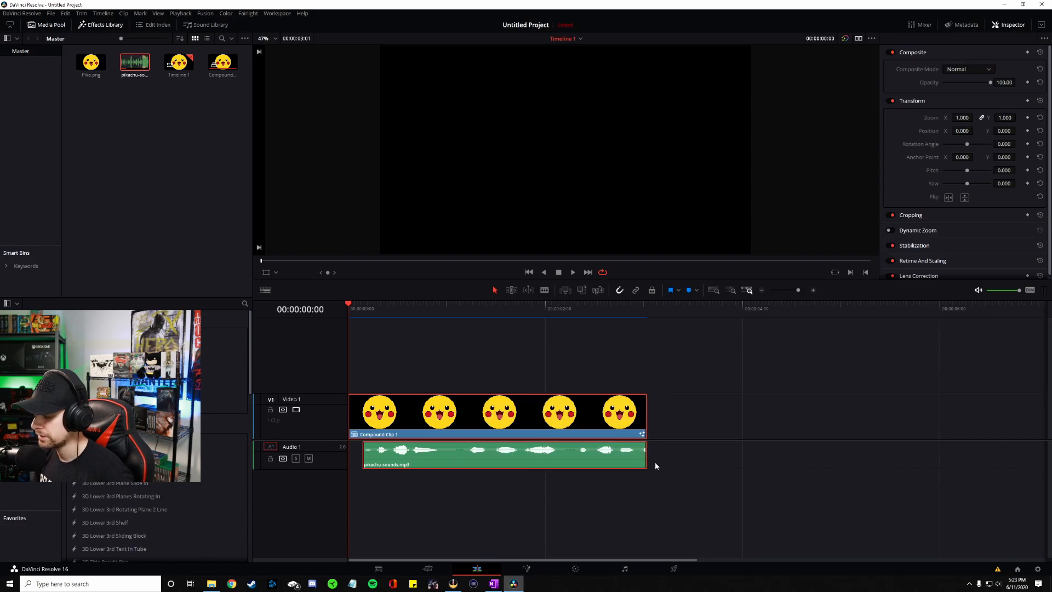
right_click(594, 418)
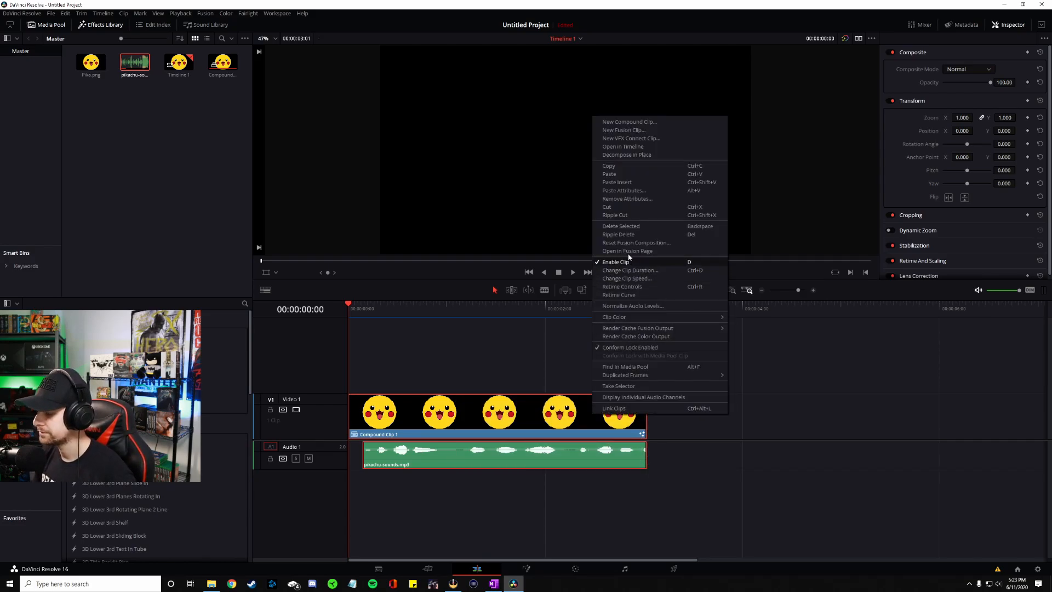
left_click(652, 122)
left_click(562, 314)
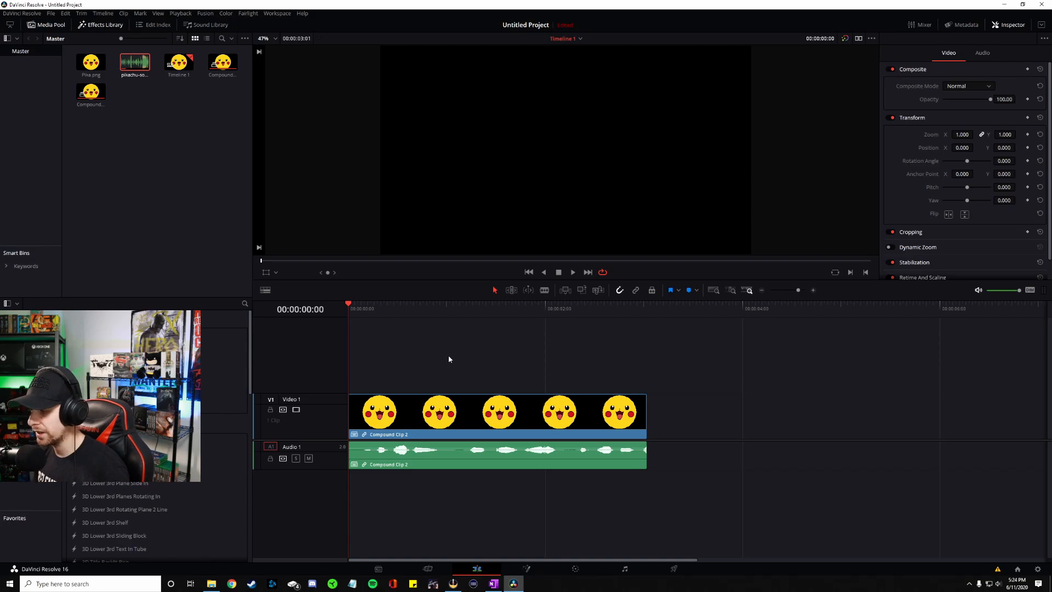
- Play the new compound clip from the start of the timeline to check its picture and sound
left_click(574, 273)
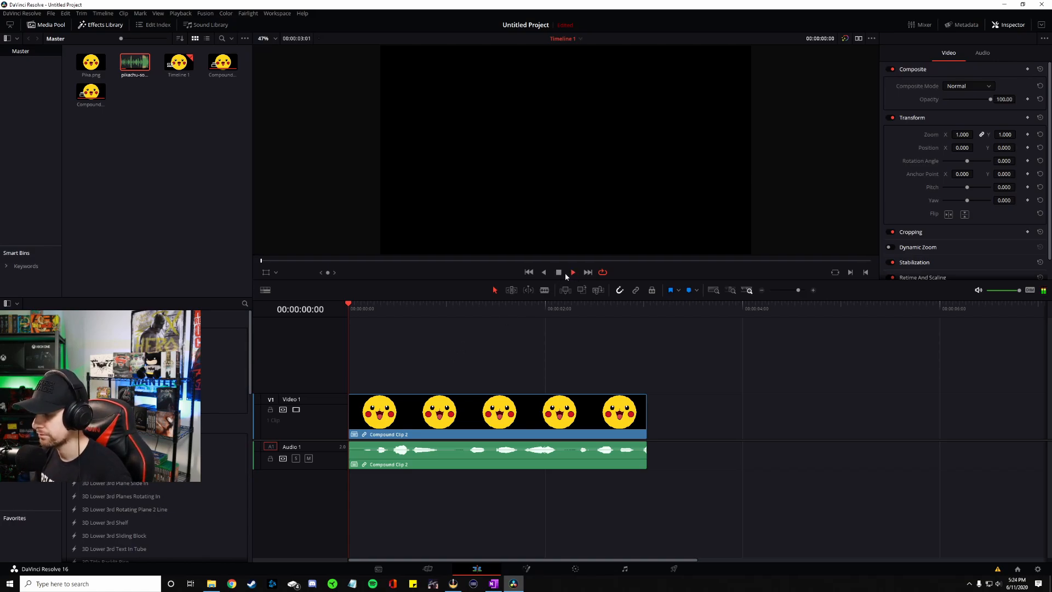
left_click(558, 275)
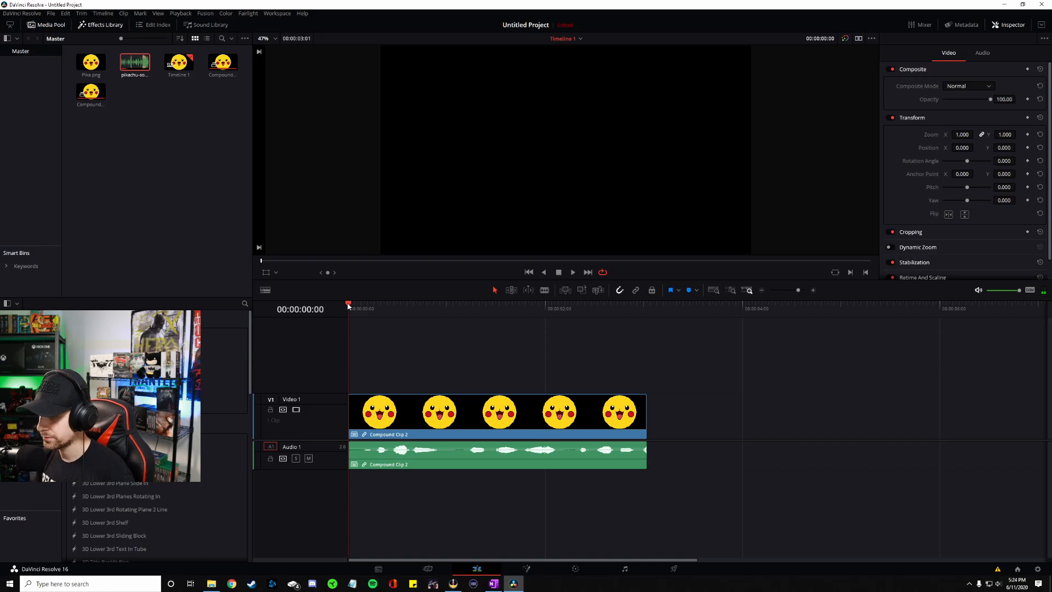
mouse_move(348, 306)
left_mouse_down()
mouse_move(405, 317)
mouse_move(341, 321)
left_mouse_up()
left_click(574, 272)
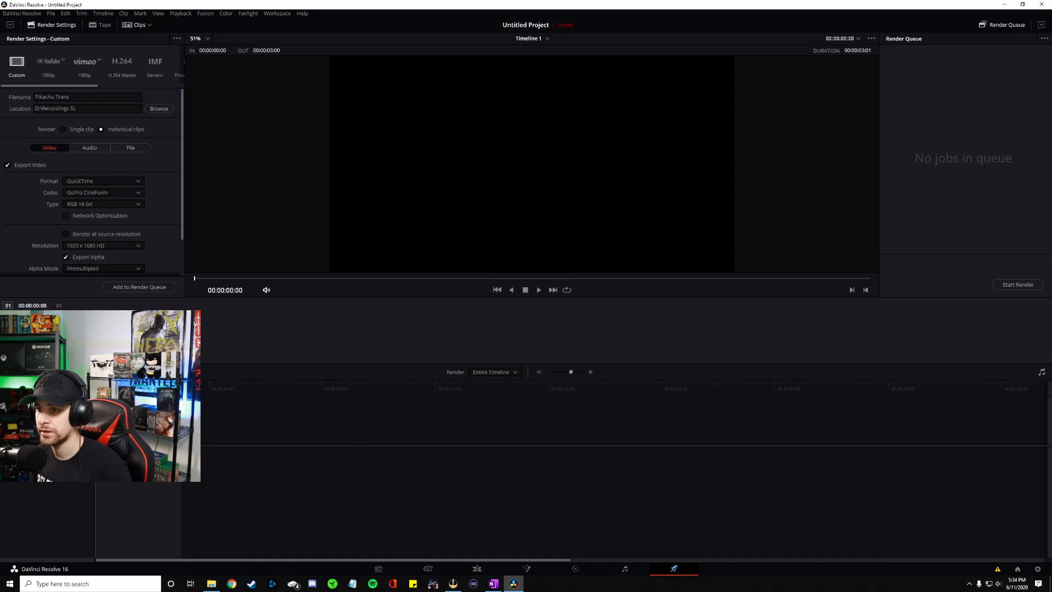
- Set the render filename to "Pikachu rulez"
left_click(84, 97)
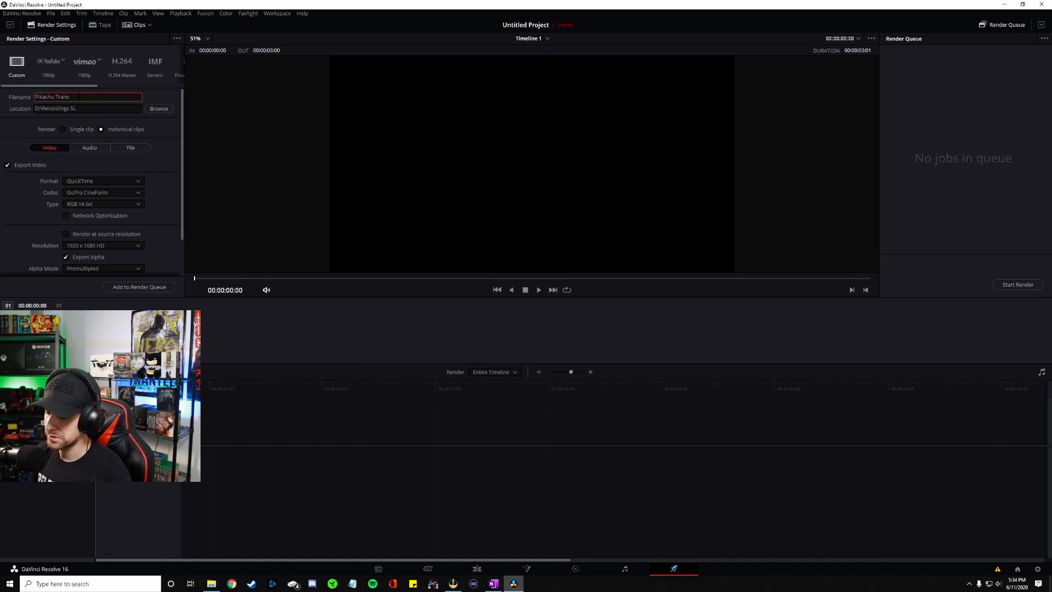
key("BackSpace")
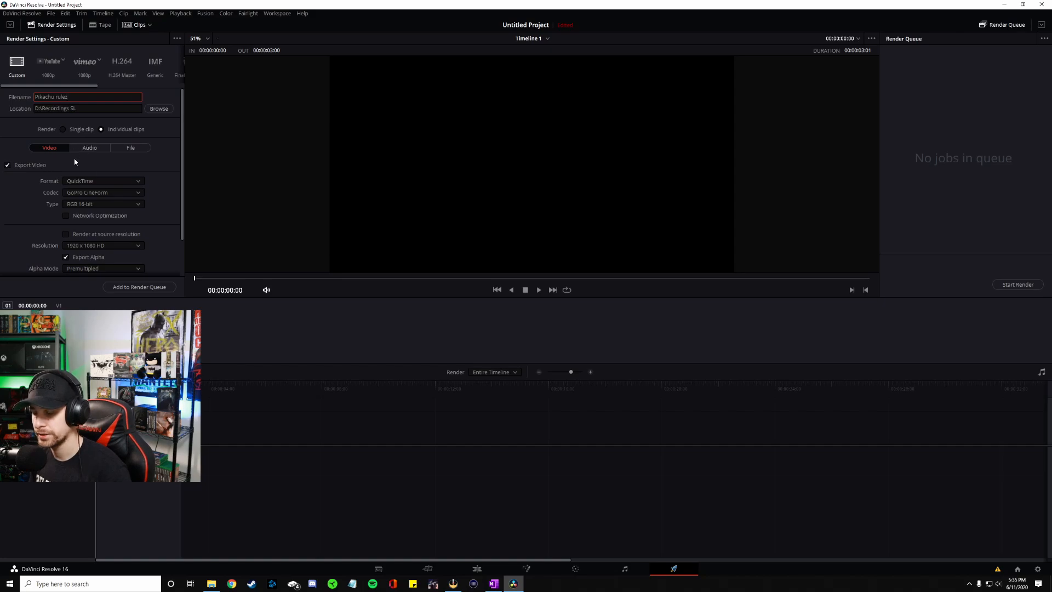
- Set the video export to QuickTime format with the GoPro CineForm codec and RGB 16-bit type
left_click(97, 179)
left_click(98, 179)
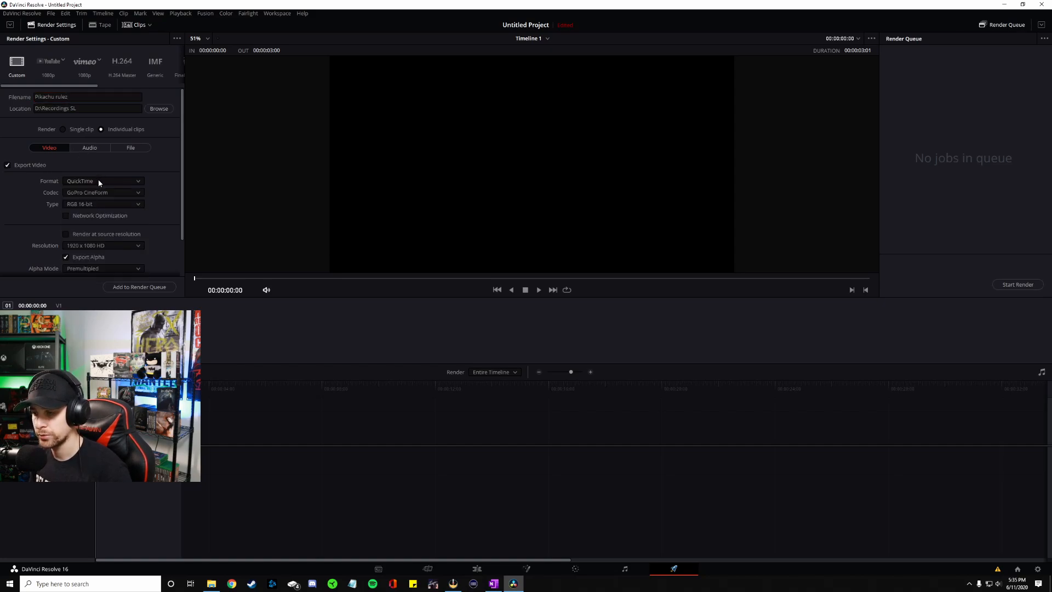
left_click(101, 192)
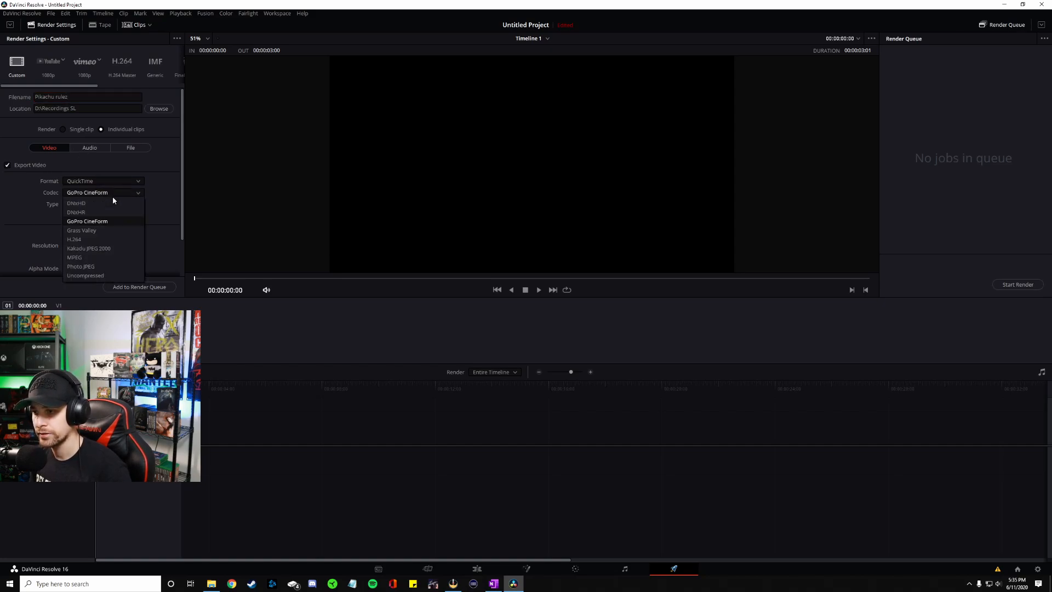
left_click(90, 225)
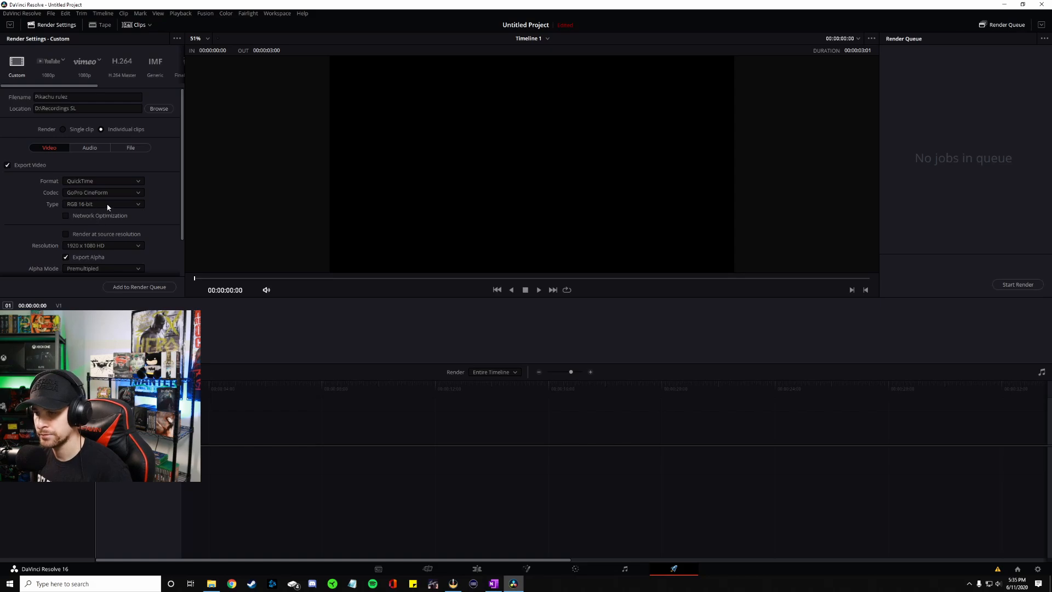
left_click(107, 206)
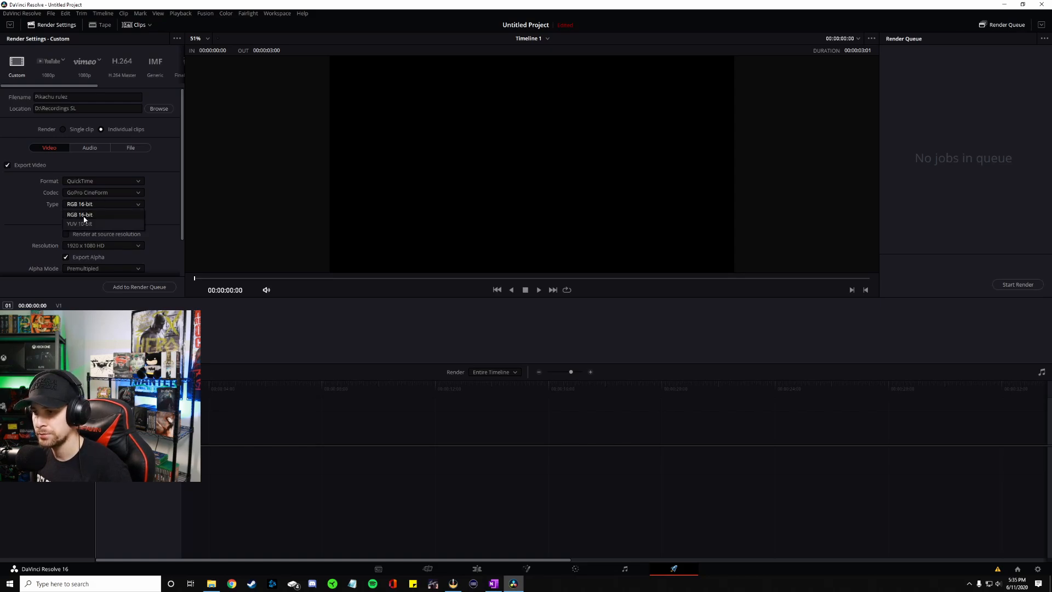
left_click(84, 216)
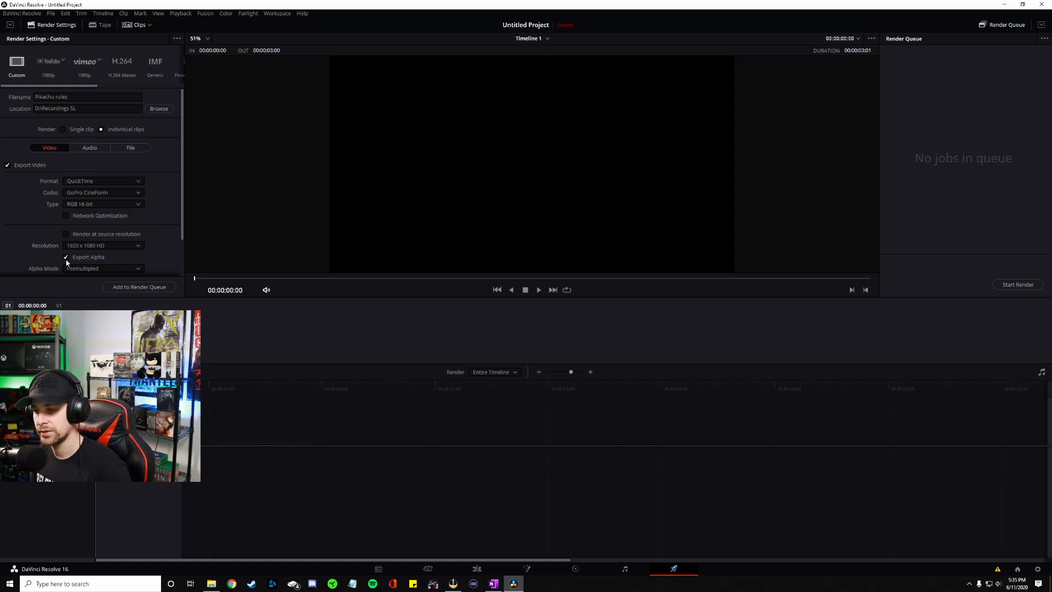
- Add the Pikachu rulez job to the render queue and start rendering it
left_click(145, 287)
left_click(1017, 285)
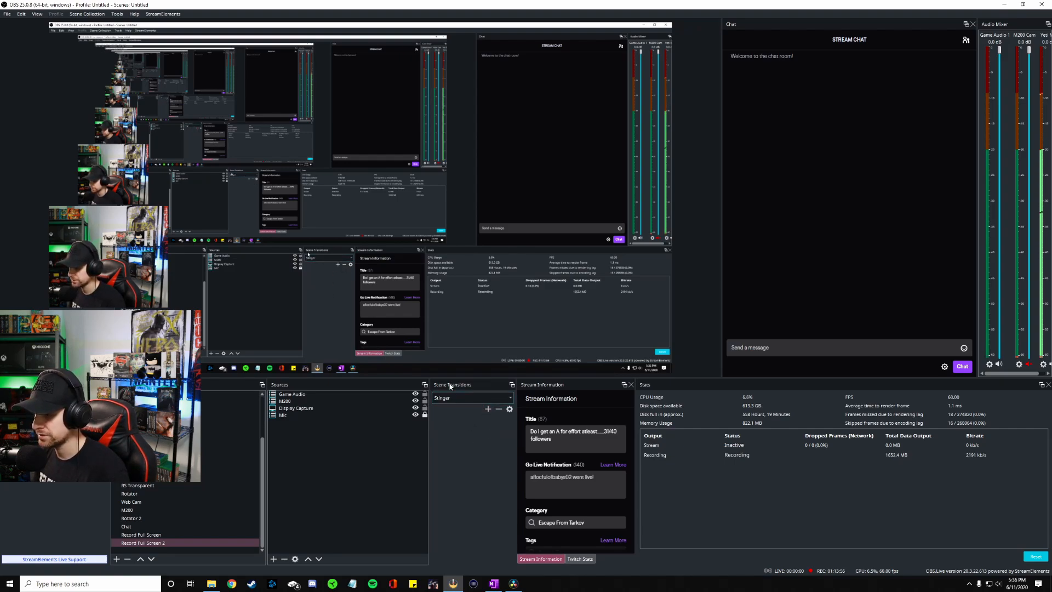
- In OBS, add a new Stinger scene transition named "Test 2"
left_click(502, 396)
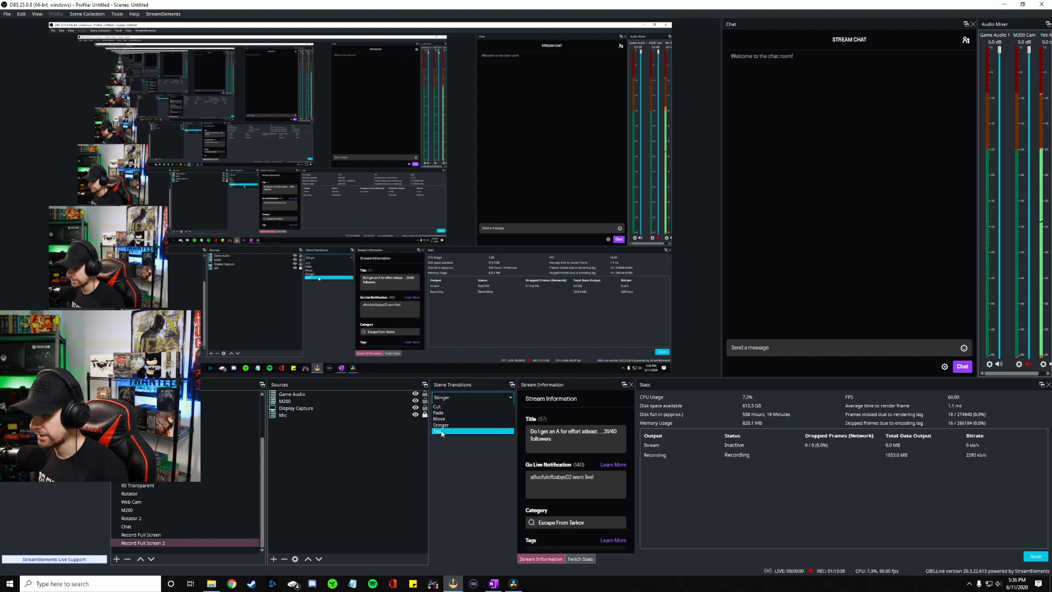
left_click(441, 425)
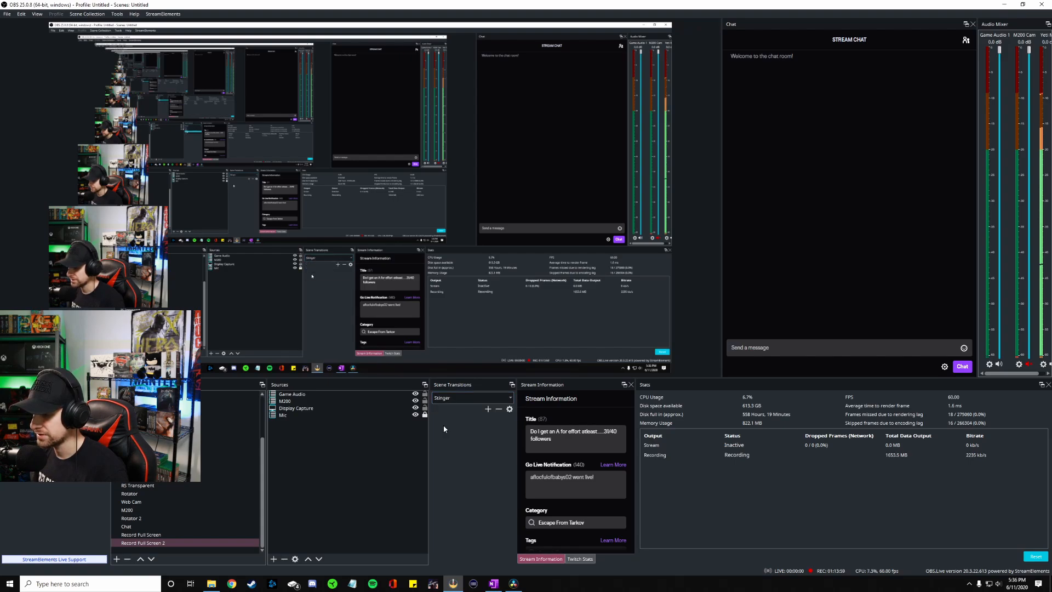
left_click(488, 409)
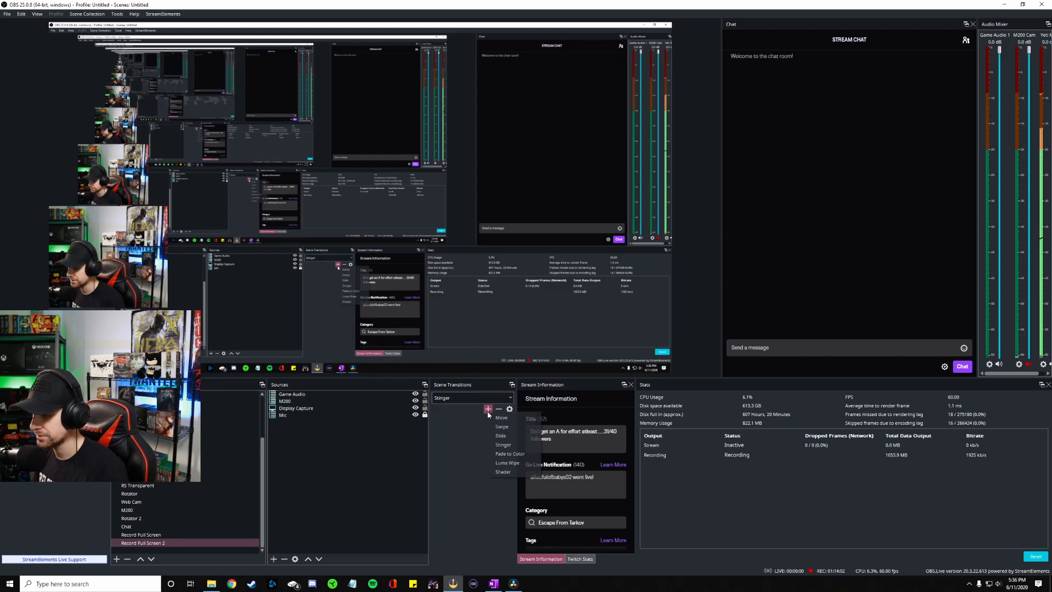
left_click(503, 444)
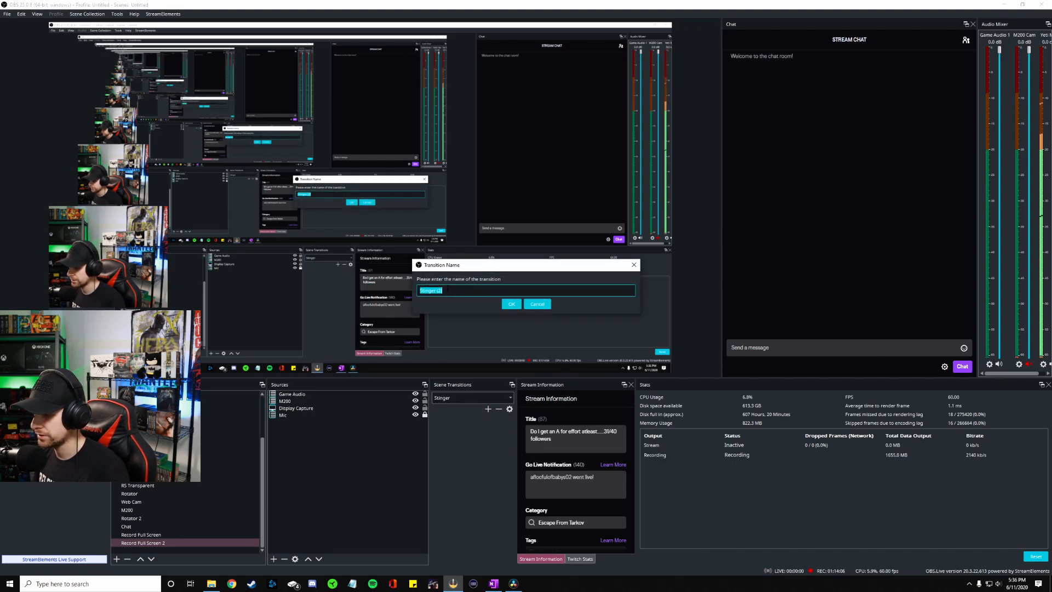
type("Test 2")
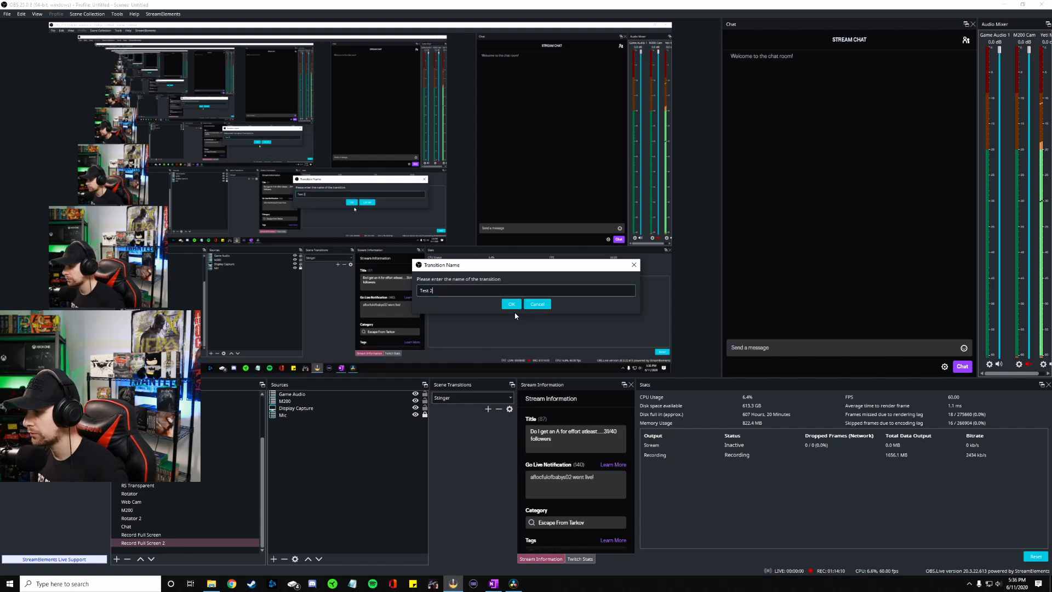
left_click(511, 304)
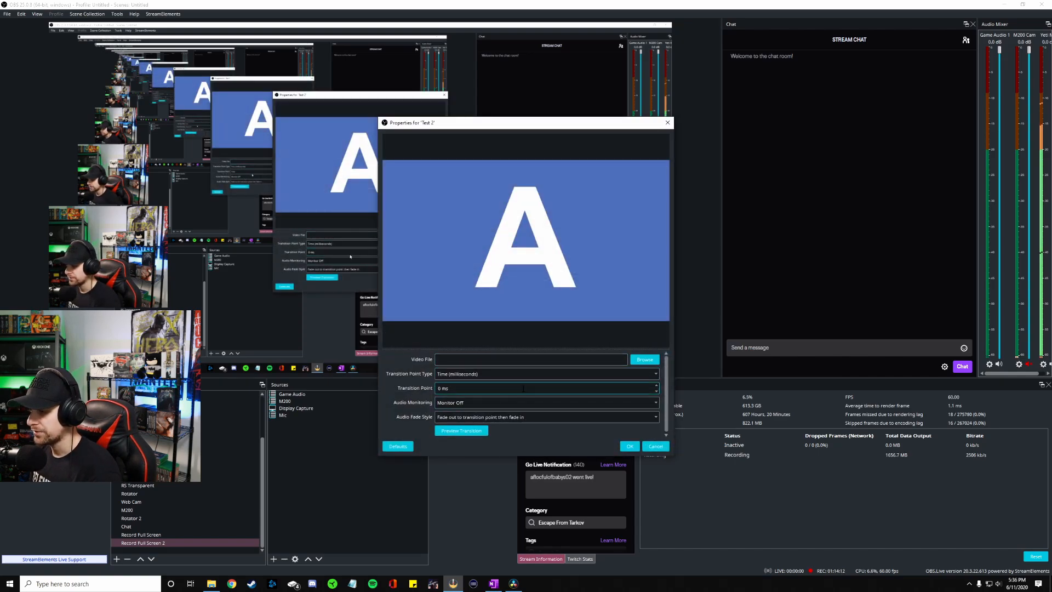
- Set the stinger's audio monitoring to Monitor and Output and load Pikachu rulez00000000.mov from Recordings SL as its video file
left_click(476, 404)
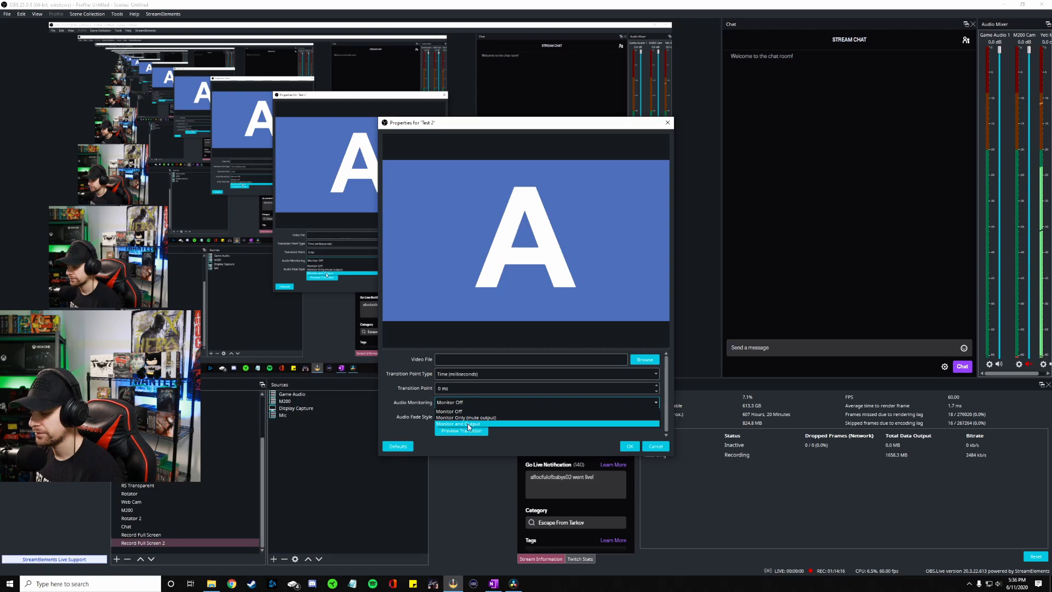
left_click(458, 423)
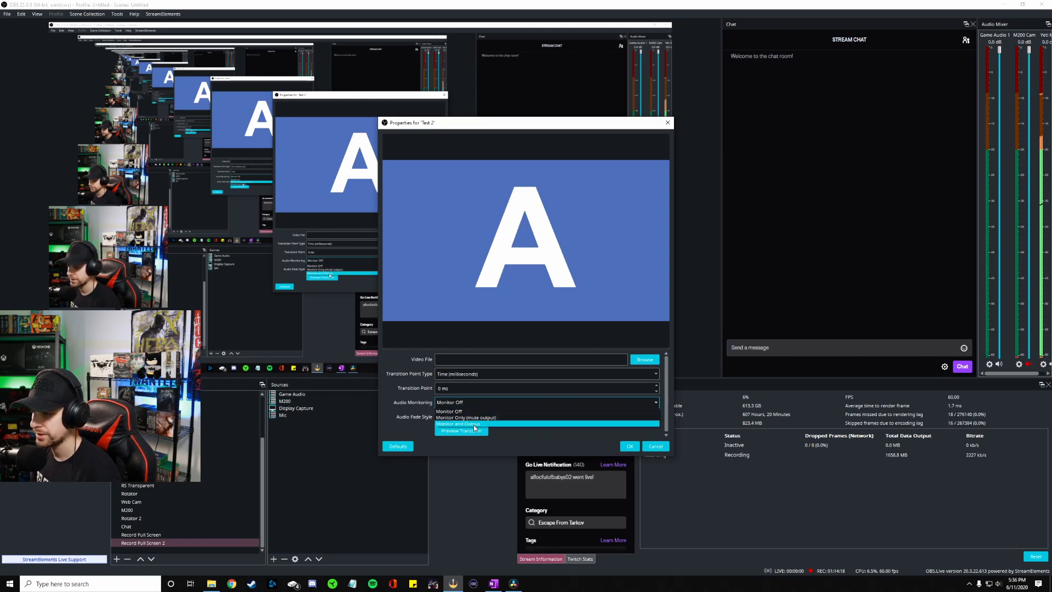
left_click(477, 417)
left_click(477, 417)
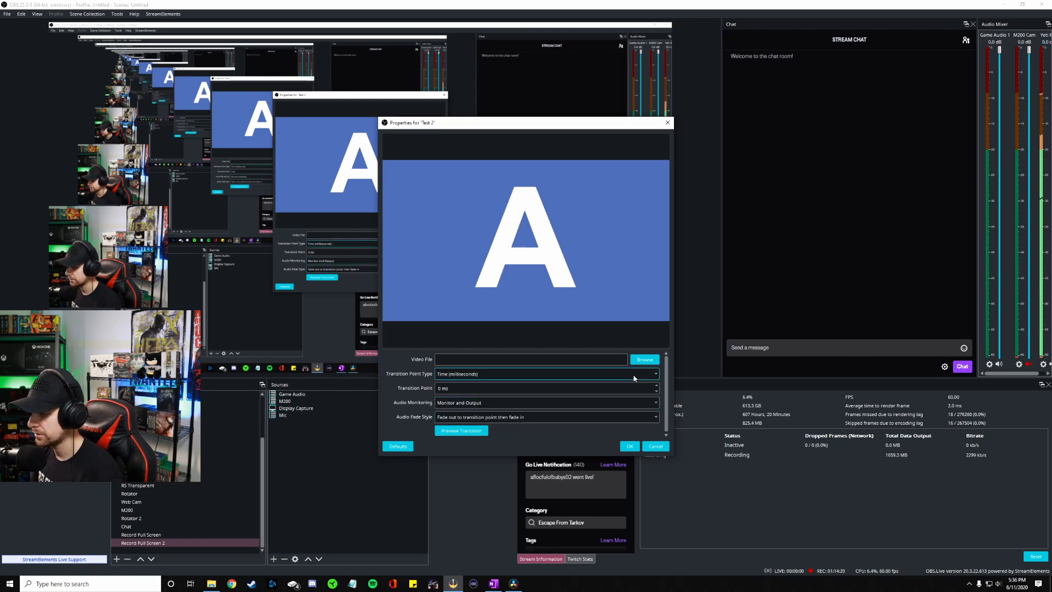
left_click(644, 360)
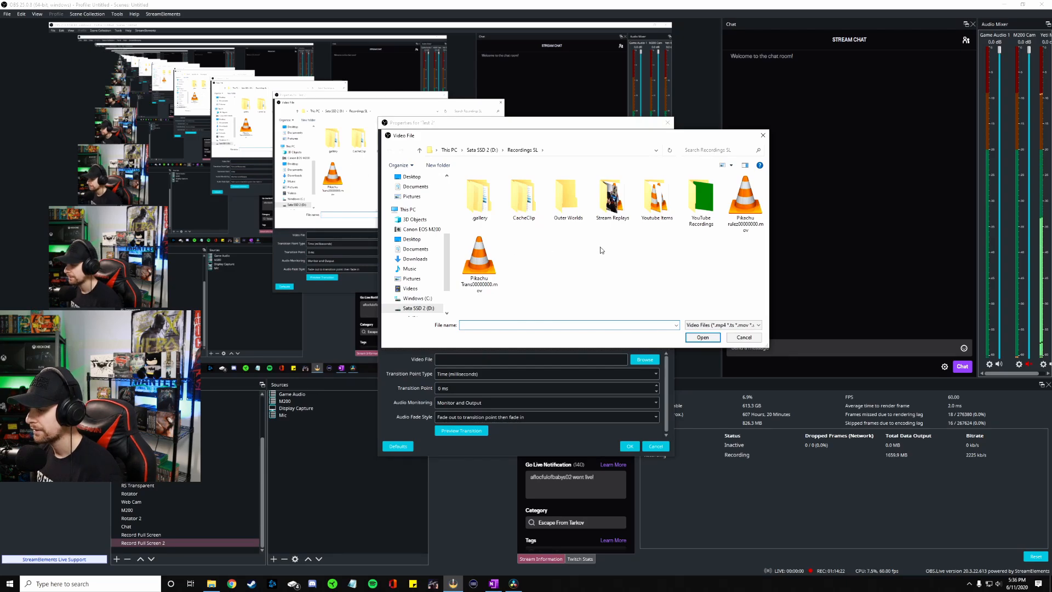
double_click(746, 208)
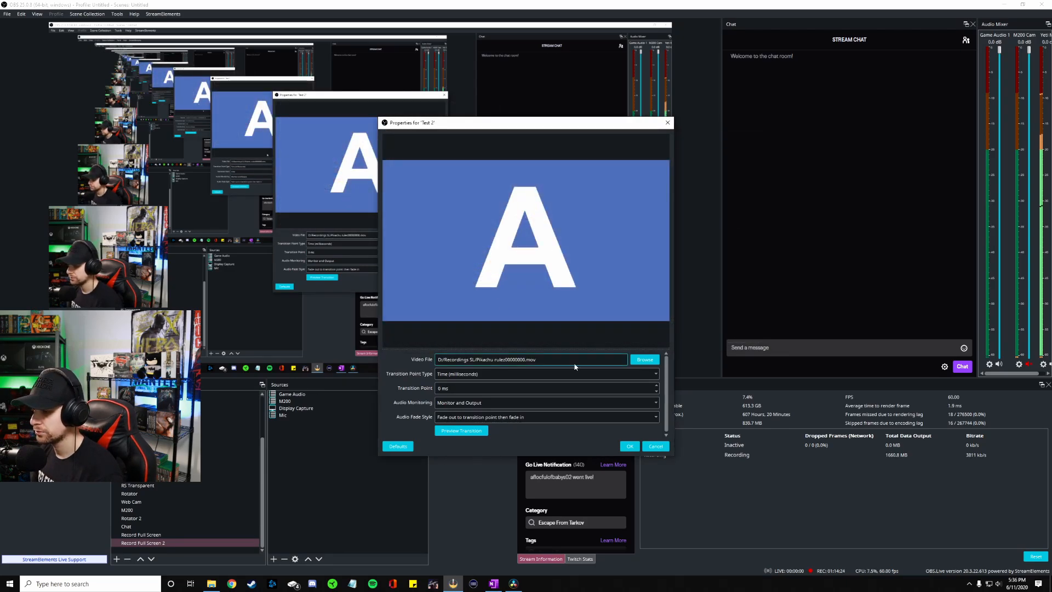
left_click(629, 446)
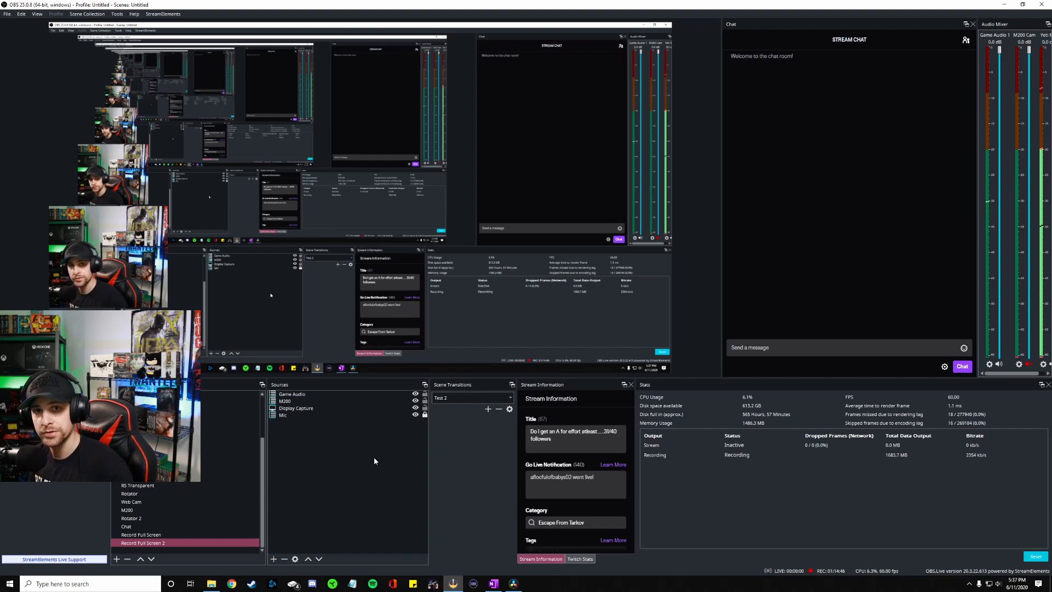
- Switch to the Record Full Screen scene to test the Test 2 stinger transition
left_click(144, 535)
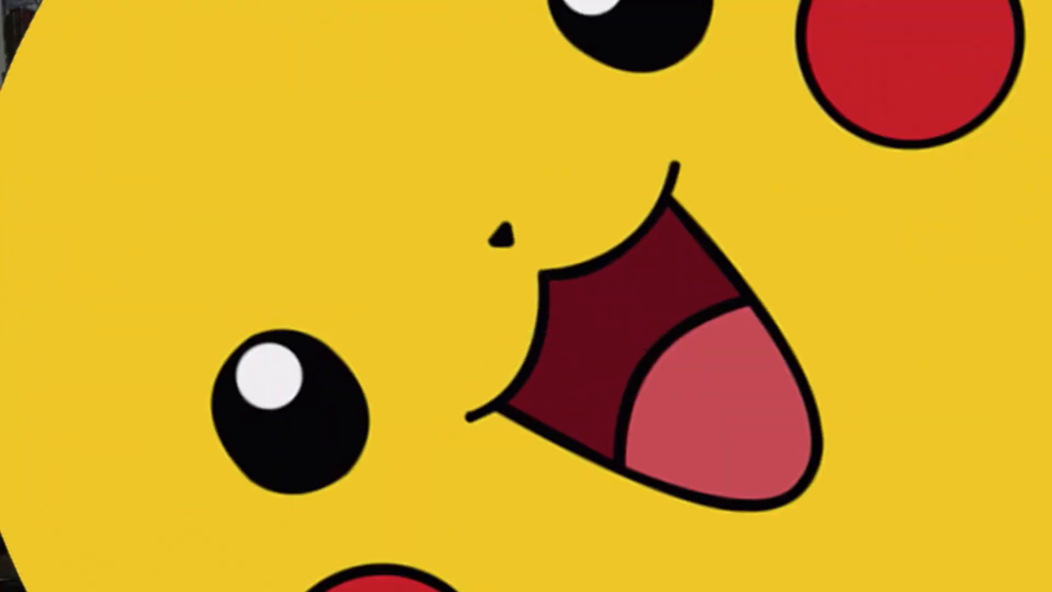